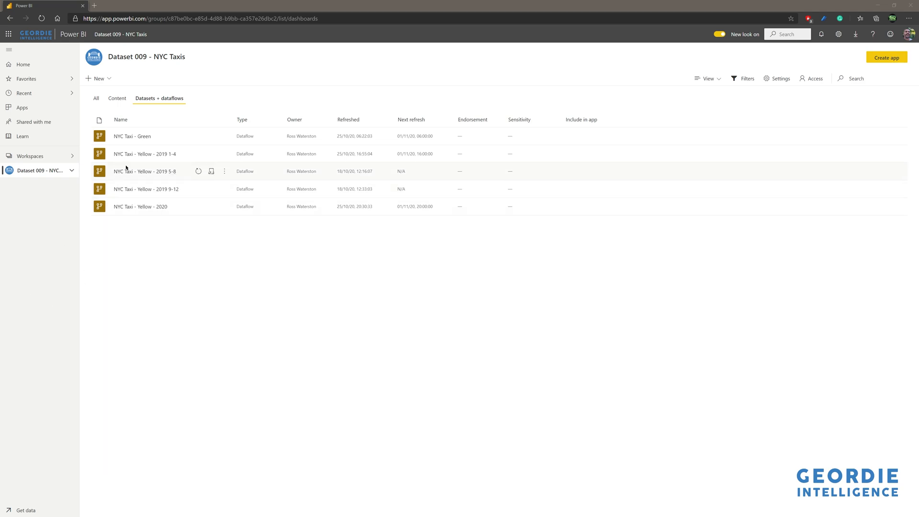
# - Open the NYC Taxi - Yellow - 2019 1-4 dataflow in a separate tab and the 2019 5-8 dataflow's entities for editing in the original one
pyautogui.middleClick(159, 156)
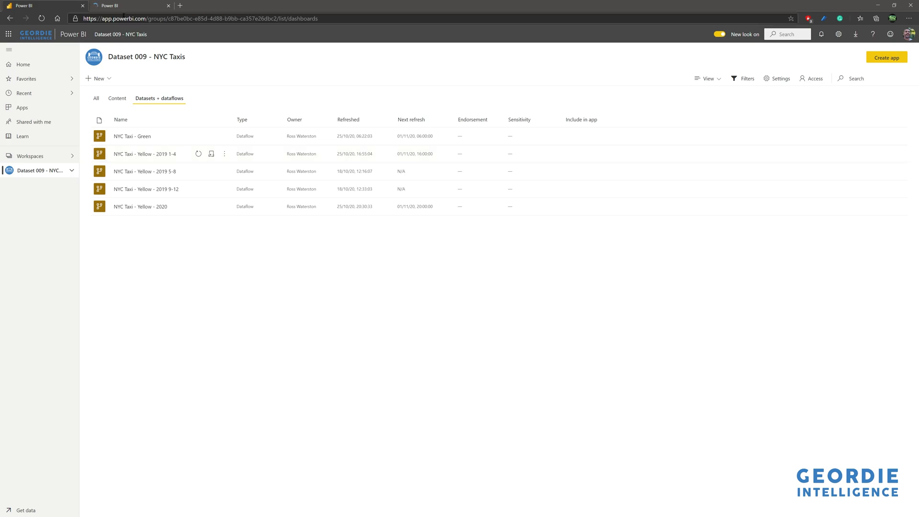
pyautogui.click(124, 8)
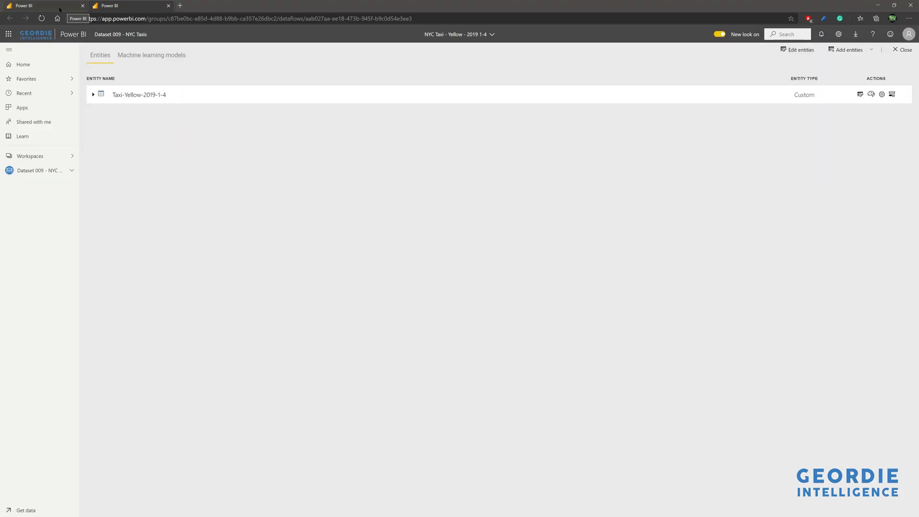
pyautogui.click(67, 8)
pyautogui.click(151, 171)
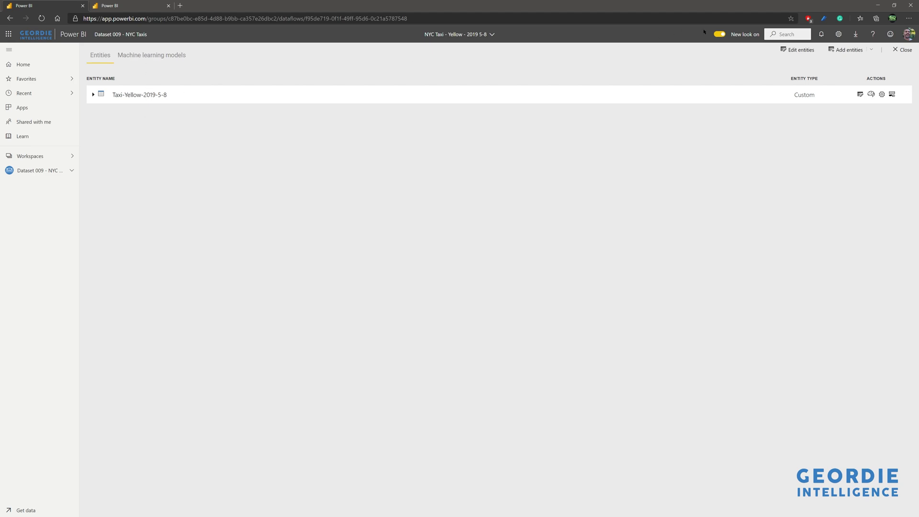
pyautogui.click(808, 50)
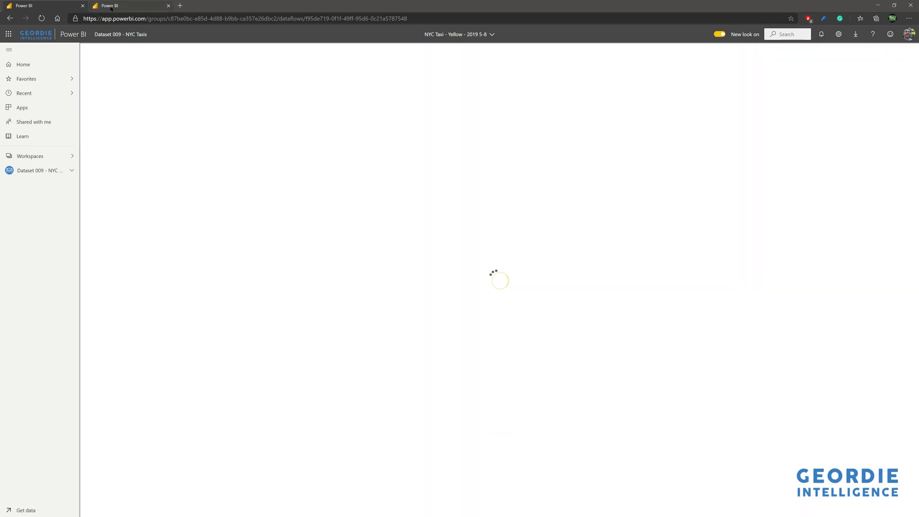
# - Open the 2019 1-4 dataflow's entities for editing and review the filter conditions of the Filtered rows 2 step
pyautogui.click(111, 7)
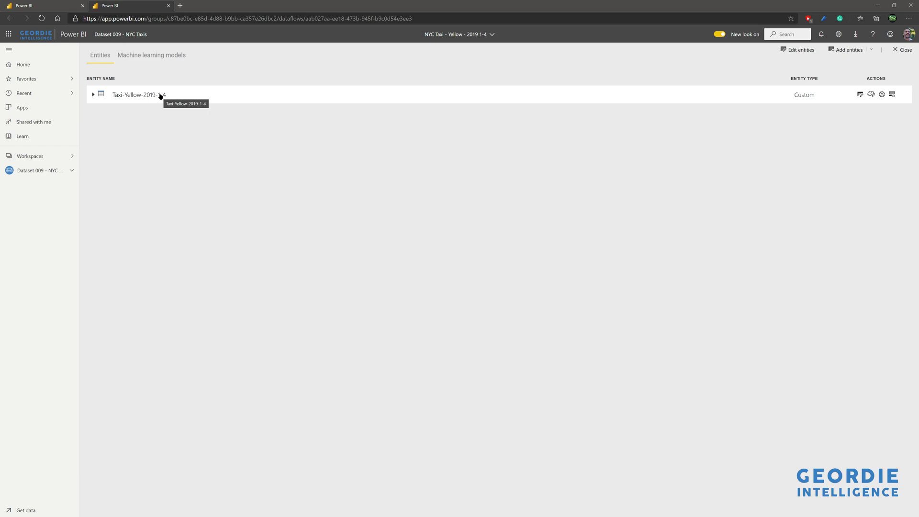
pyautogui.click(160, 96)
pyautogui.click(800, 51)
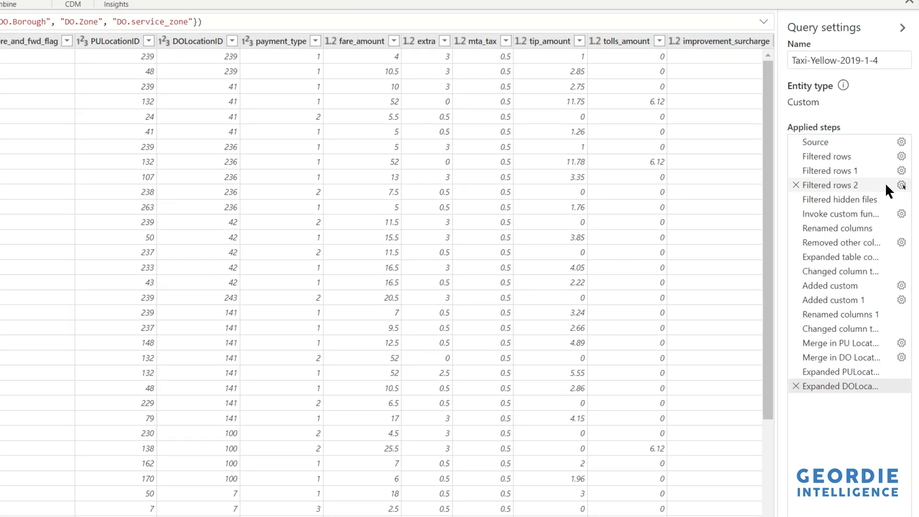
pyautogui.click(902, 186)
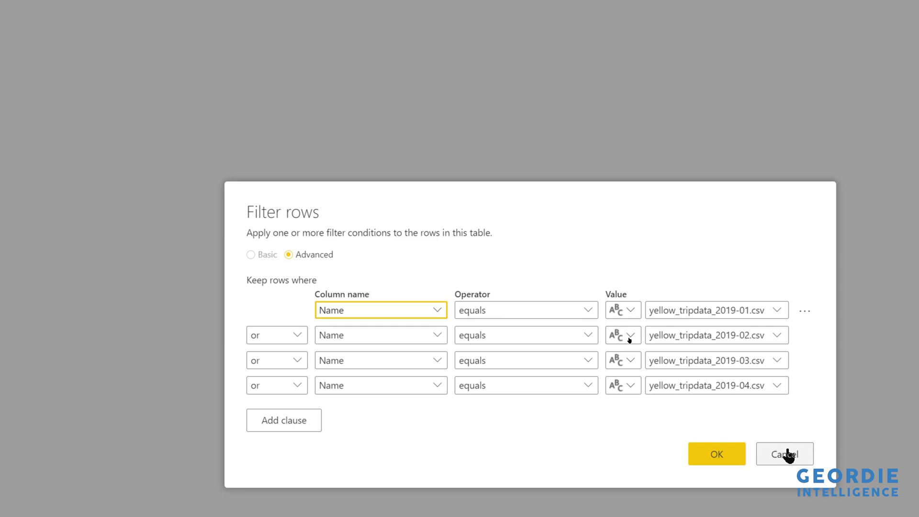
pyautogui.click(787, 454)
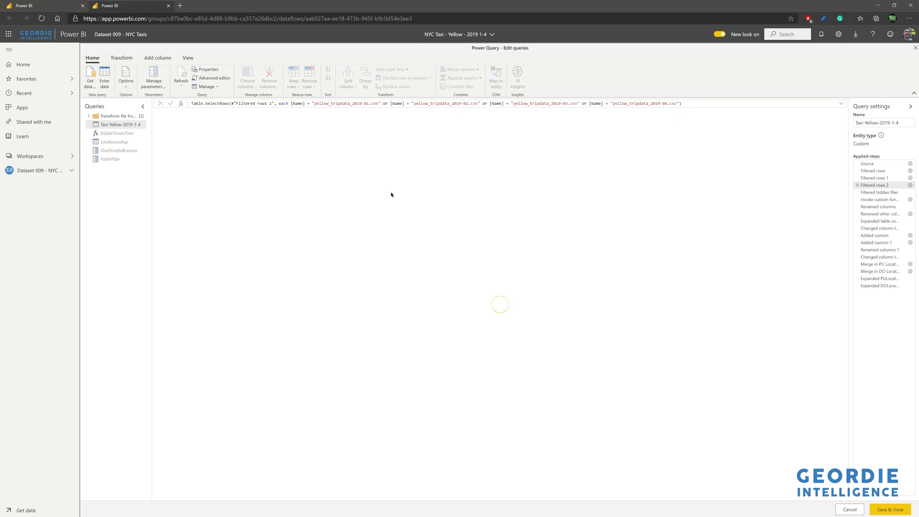
# - Compare the file lists at the Filtered rows 1 and Filtered rows 2 steps, widening the Name column to read the full file names
pyautogui.click(882, 178)
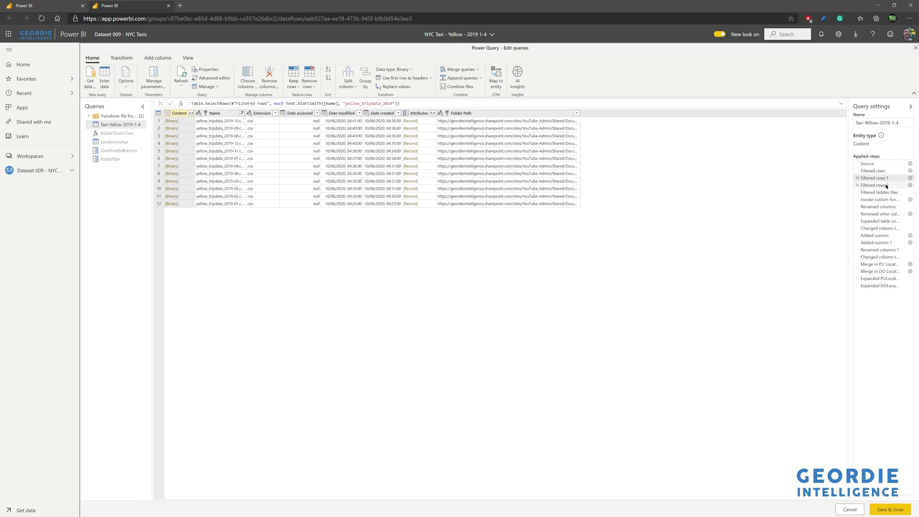
pyautogui.click(885, 186)
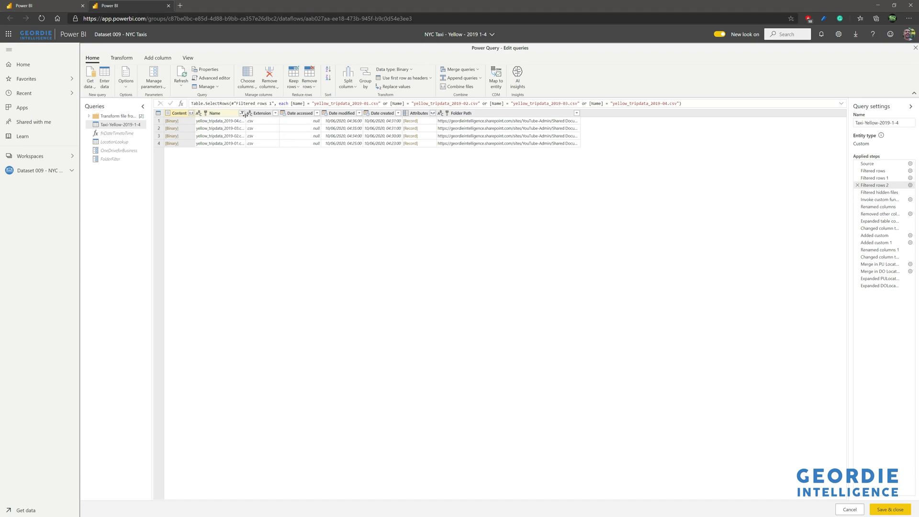
pyautogui.moveTo(245, 114); pyautogui.dragTo(262, 114)
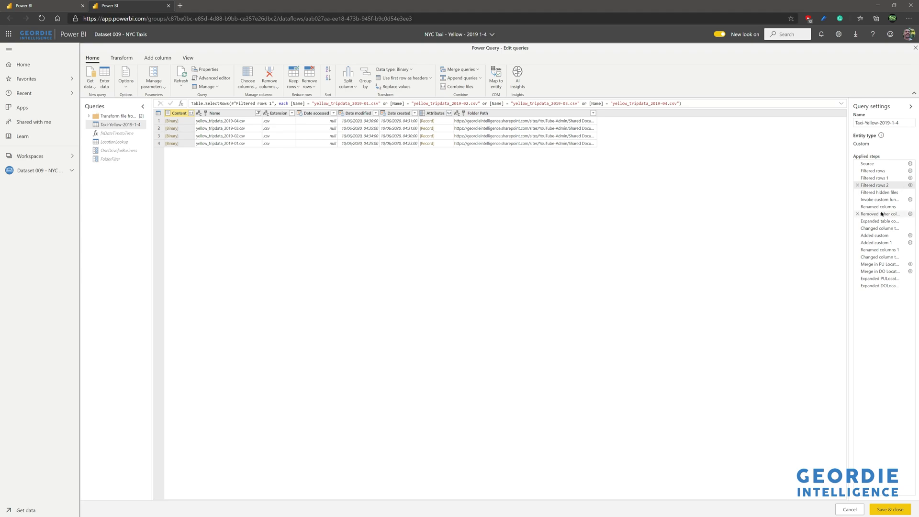
# - Try adding an "and" clause to Filtered rows 2 with Name equal to yellow_tripdata_2019-111.csv, and leave the query editor without saving
pyautogui.click(910, 186)
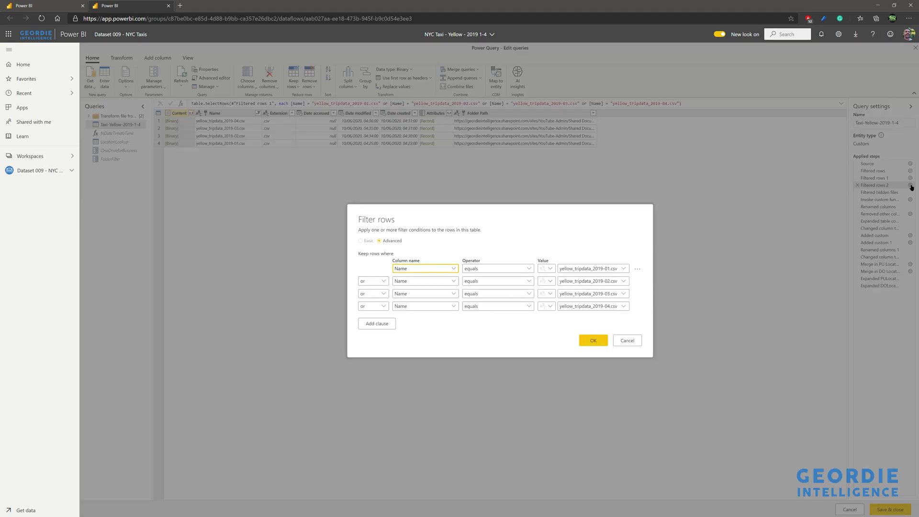
pyautogui.click(608, 270)
pyautogui.hotkey('ctrl', 'c')
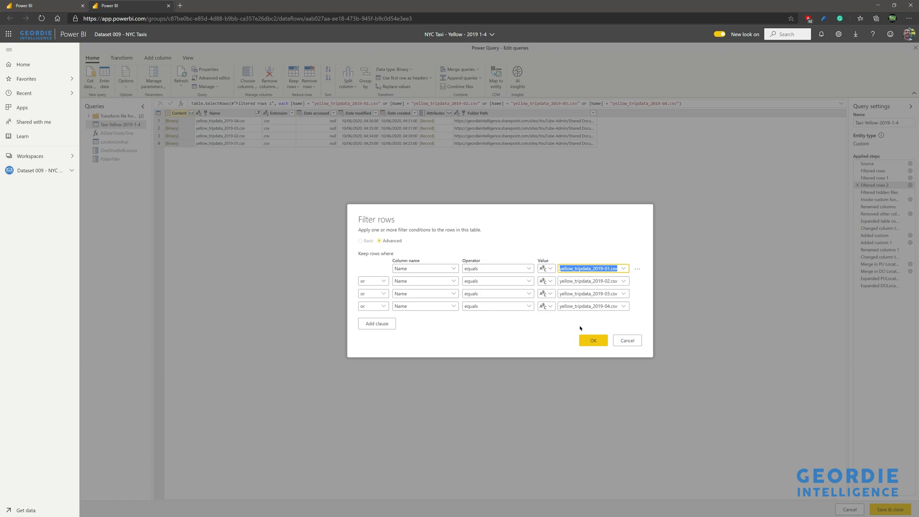
pyautogui.click(386, 327)
pyautogui.click(422, 312)
pyautogui.click(425, 330)
pyautogui.click(571, 311)
pyautogui.hotkey('ctrl', 'v')
pyautogui.click(606, 313)
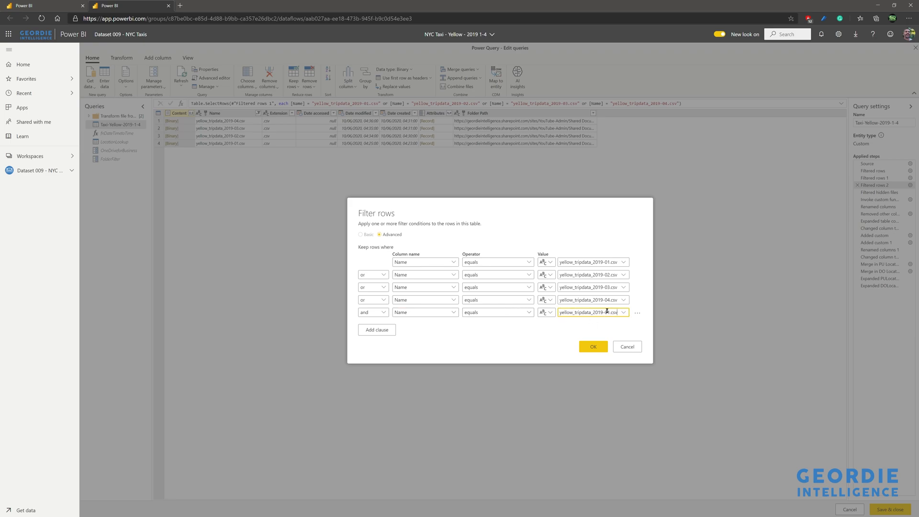
pyautogui.press('BackSpace')
pyautogui.write('11')
pyautogui.click(586, 348)
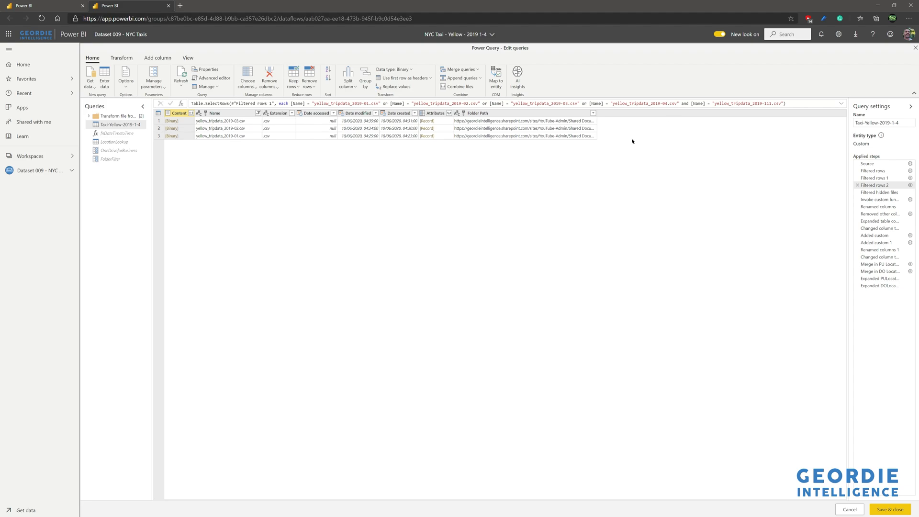
pyautogui.click(850, 509)
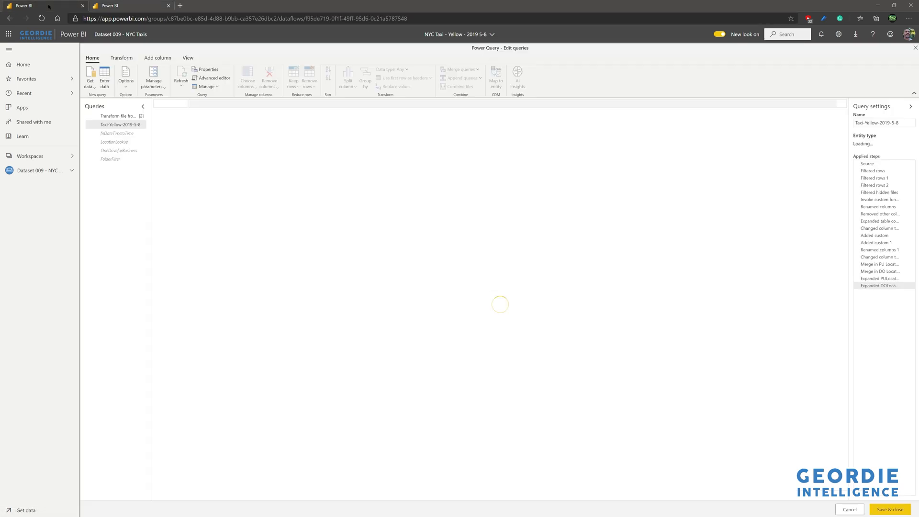
# - Examine the Filtered rows 2 step of Taxi-Yellow-2019-5-8, and close the editor and dataflow without saving
pyautogui.click(875, 186)
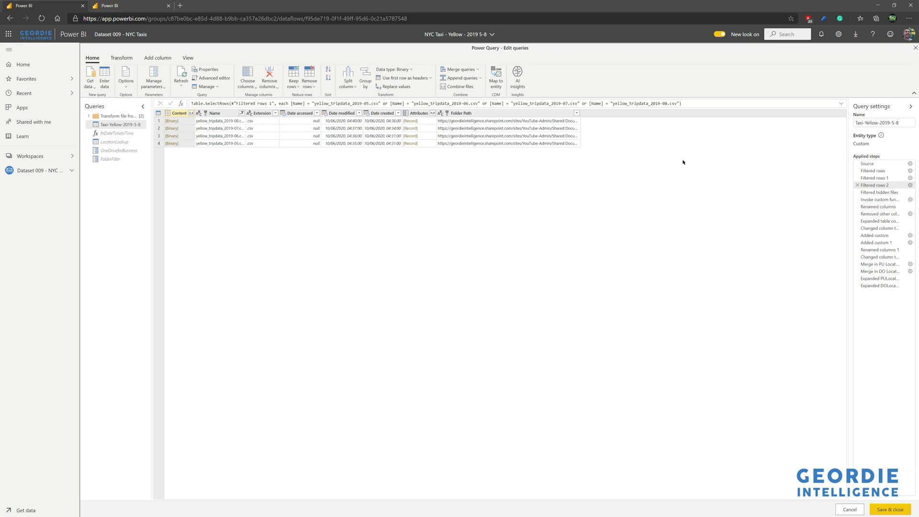
pyautogui.click(847, 509)
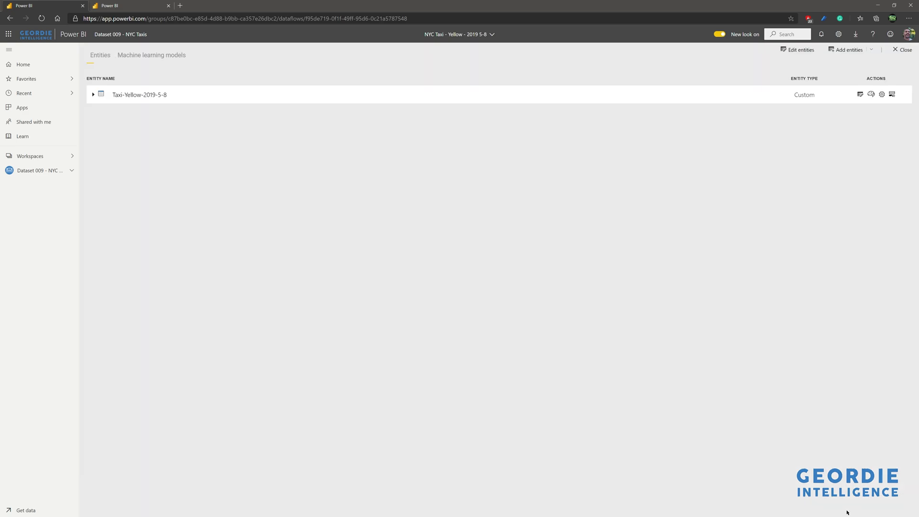
pyautogui.click(902, 49)
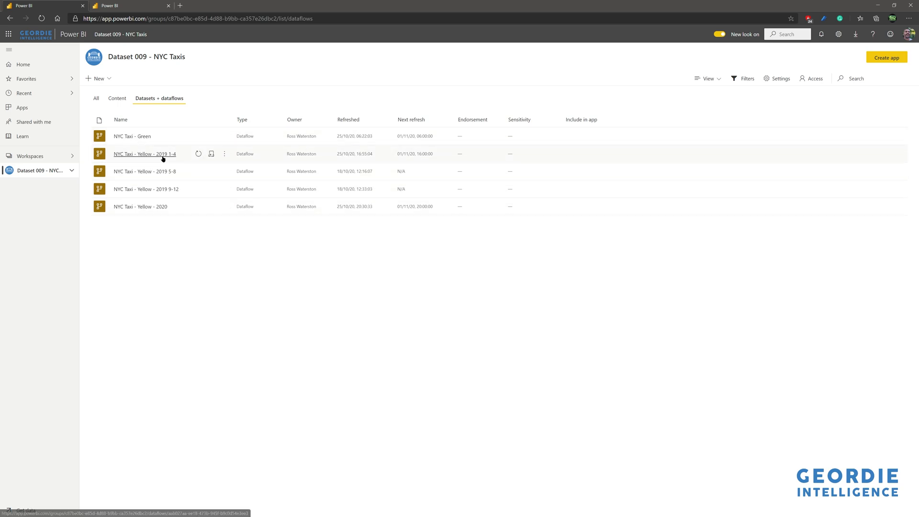
# - Turn off scheduled refresh for the NYC Taxi - Yellow - 2019 1-4 dataflow and apply the change
pyautogui.click(214, 153)
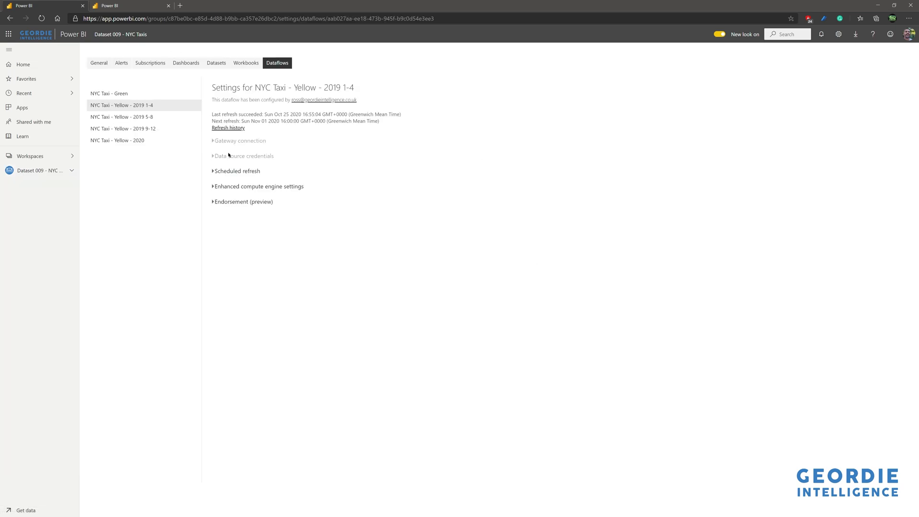
pyautogui.click(231, 172)
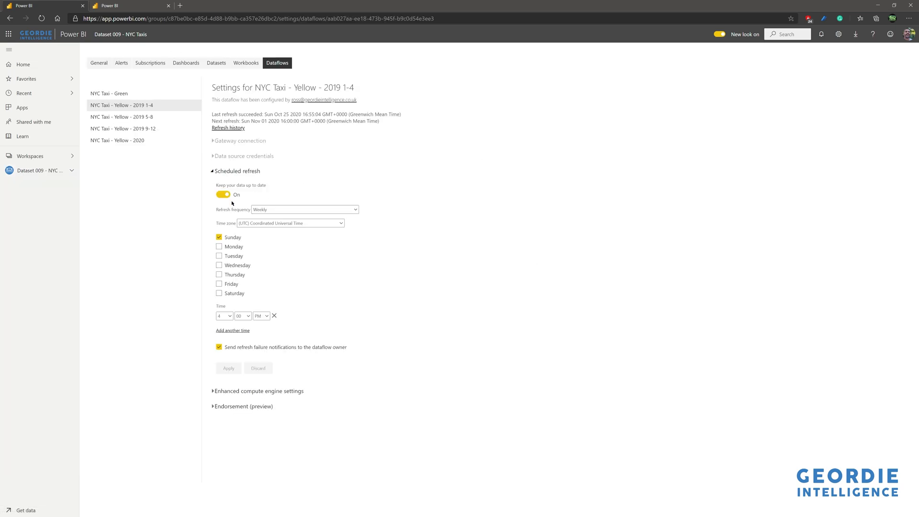
pyautogui.click(224, 195)
pyautogui.click(229, 368)
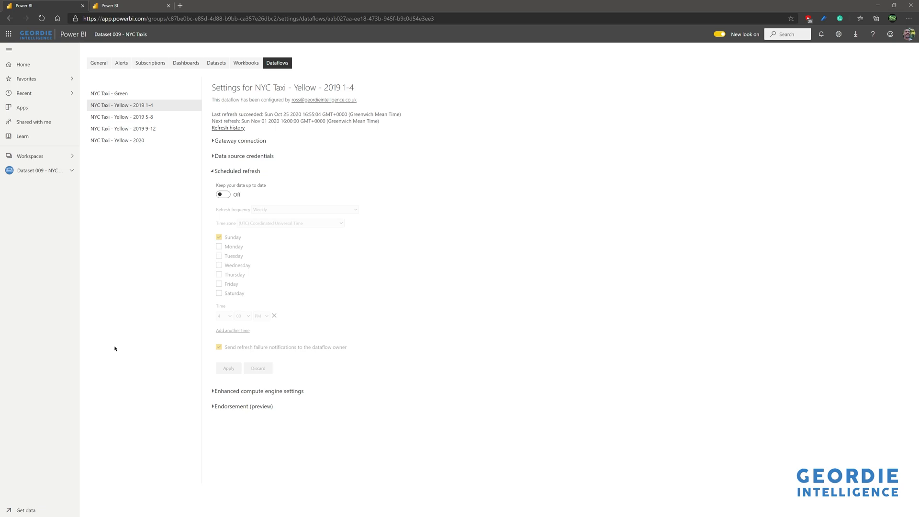
# - Review the NYC Taxi - Yellow - 2020 settings and the Dataset 009 - NYC Taxis dataflow list before switching to the slideshow
pyautogui.click(135, 142)
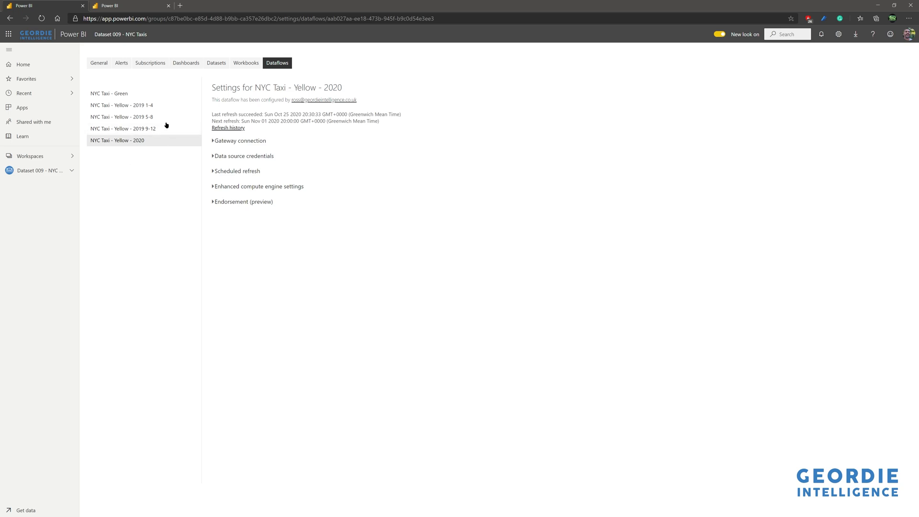
pyautogui.click(56, 173)
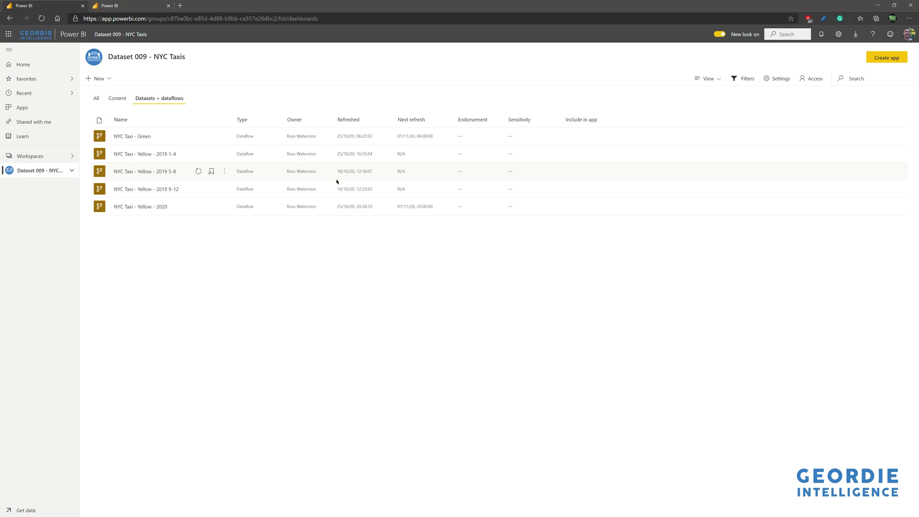
pyautogui.hotkey('alt', 'Tab')
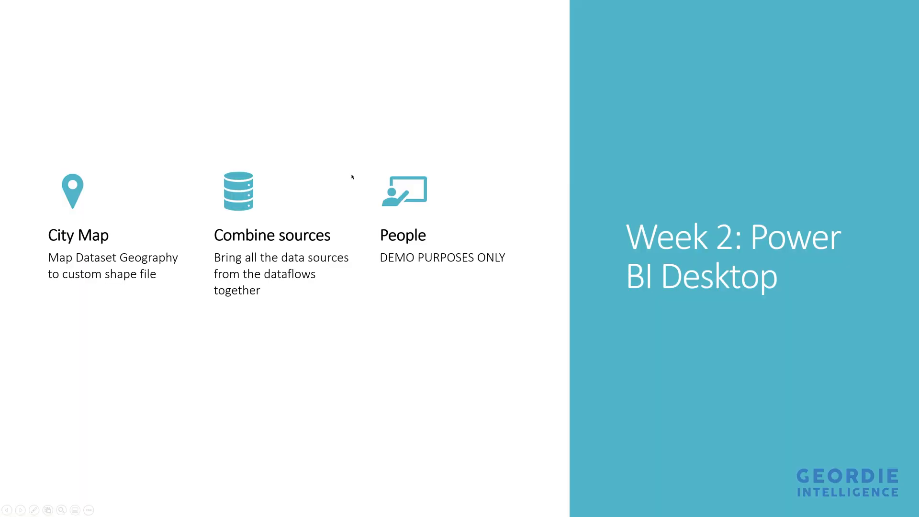
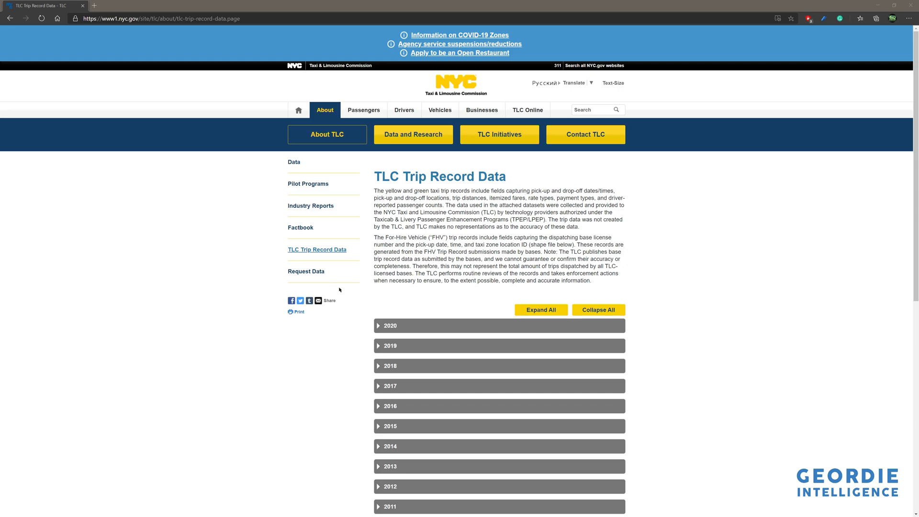
# - Examine the TLC Trip Record Data page, expanding the 2020 records and going down to the Taxi Zone Maps and Lookup Tables section
pyautogui.scroll(-5, 391, 347)
pyautogui.scroll(2, 391, 346)
pyautogui.scroll(2, 391, 346)
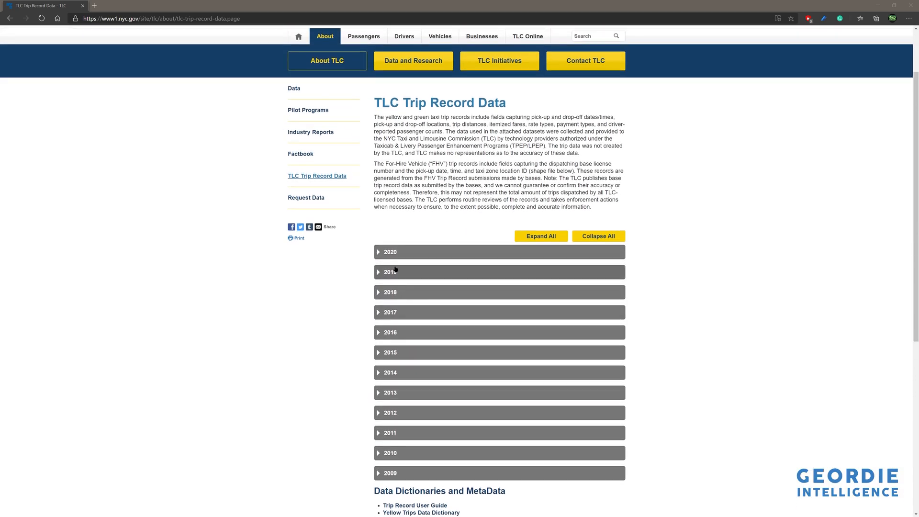
pyautogui.click(388, 250)
pyautogui.scroll(-5, 430, 340)
pyautogui.scroll(-5, 431, 341)
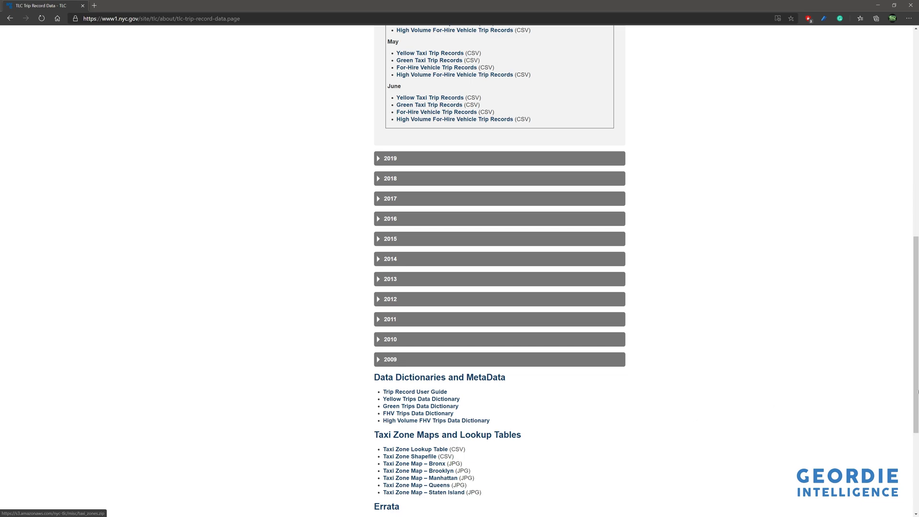
# - Open mapshaper.org in the current browser tab
pyautogui.click(171, 19)
pyautogui.hotkey('ctrl', 'a')
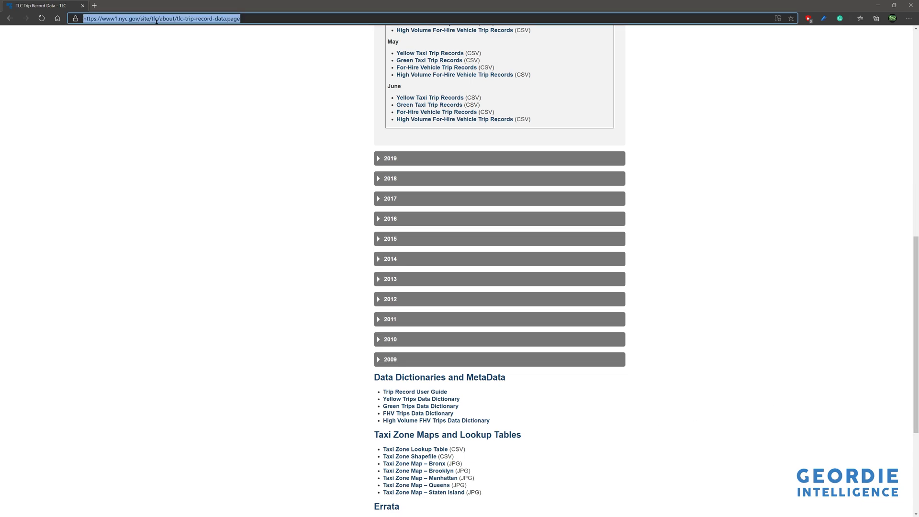
pyautogui.write('map')
pyautogui.press('Down')
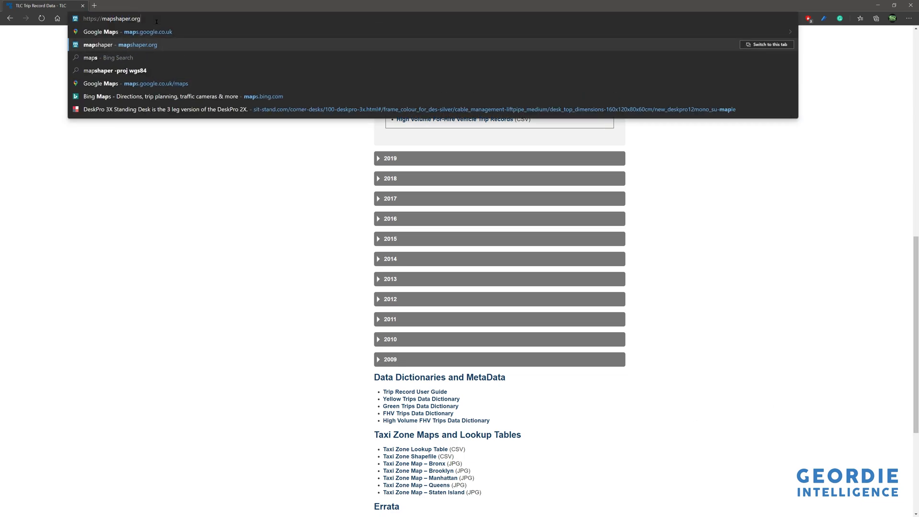
pyautogui.press('Return')
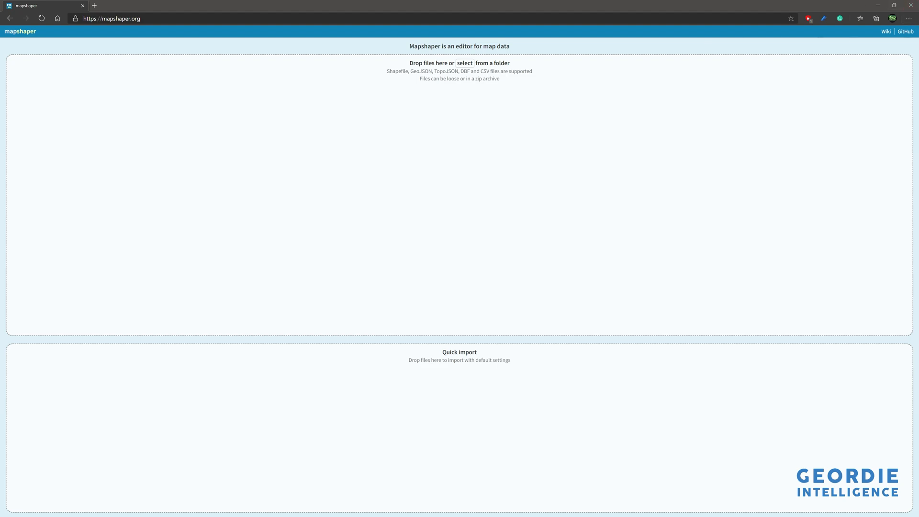
# - Open taxi+_zone_lookup (1).csv from the Map folder, examine its LocationID, Borough, Zone and service_zone columns, and close the workbook
pyautogui.moveTo(539, 0); pyautogui.dragTo(551, 94)
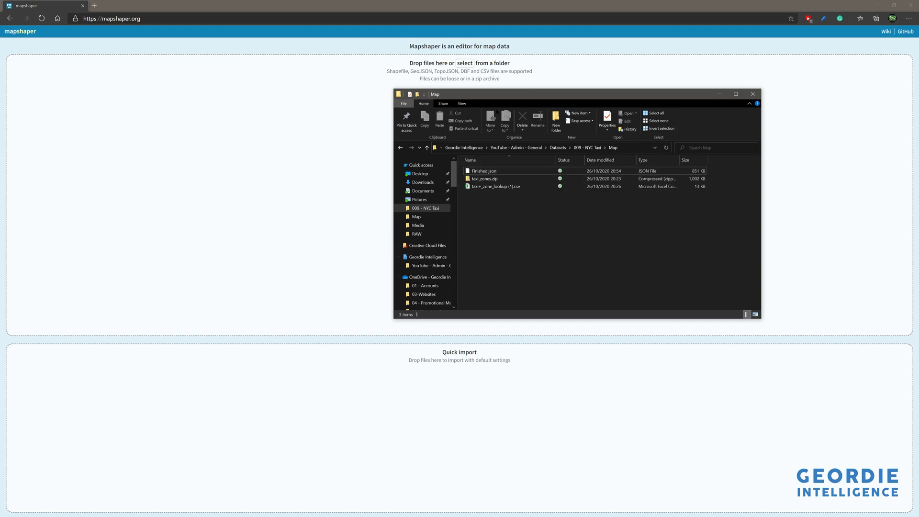
pyautogui.moveTo(459, 183); pyautogui.dragTo(414, 182)
pyautogui.click(464, 180)
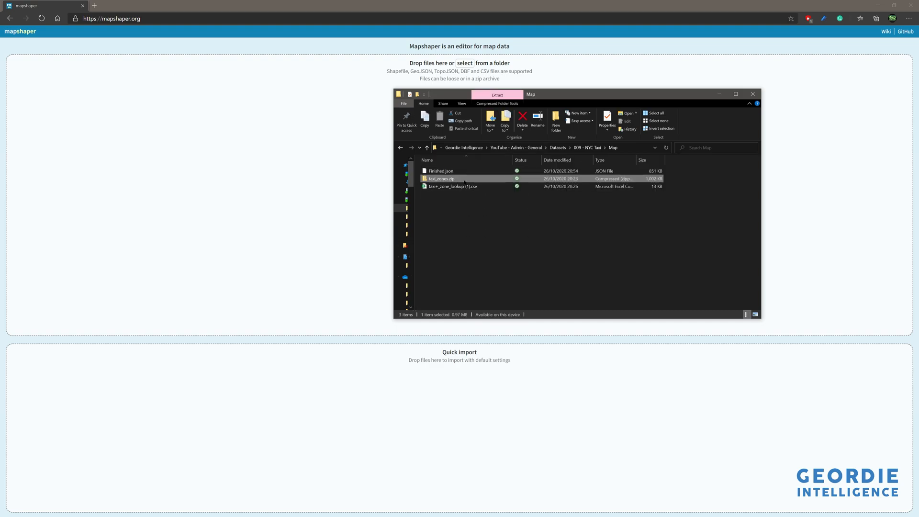
pyautogui.click(463, 186)
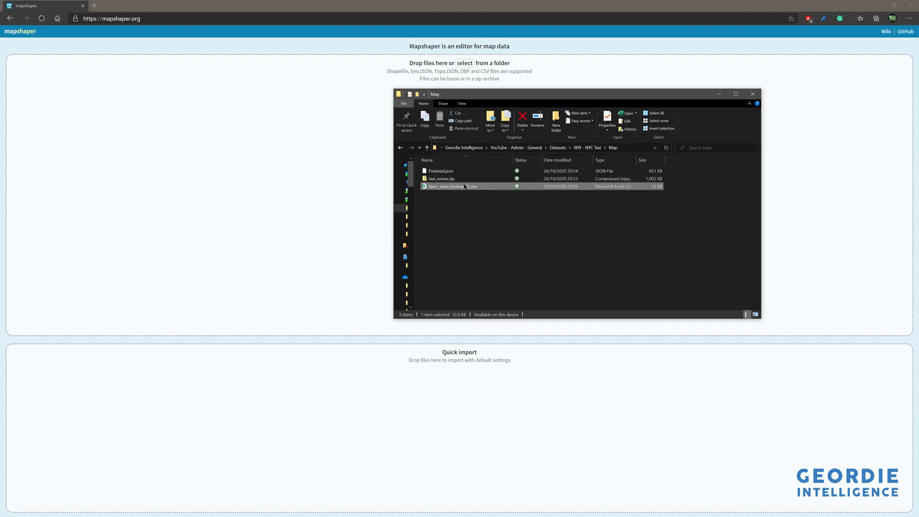
pyautogui.doubleClick(464, 186)
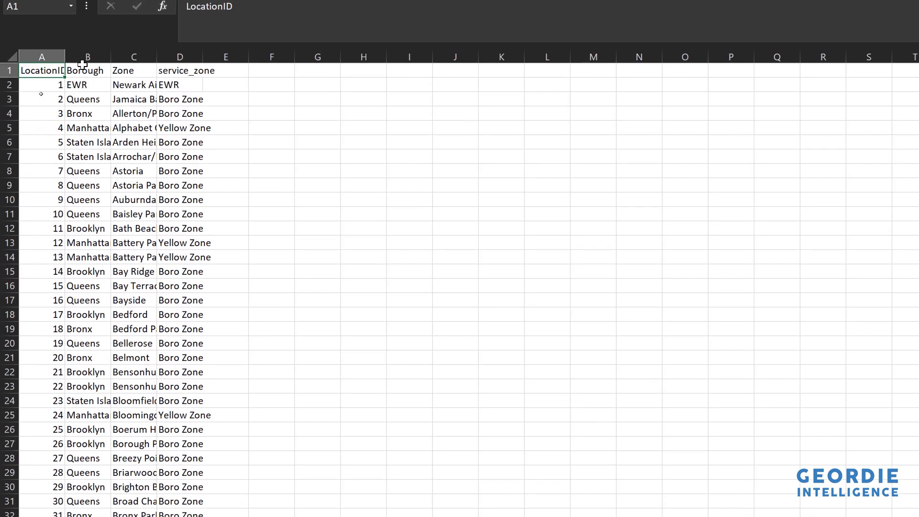
pyautogui.doubleClick(65, 64)
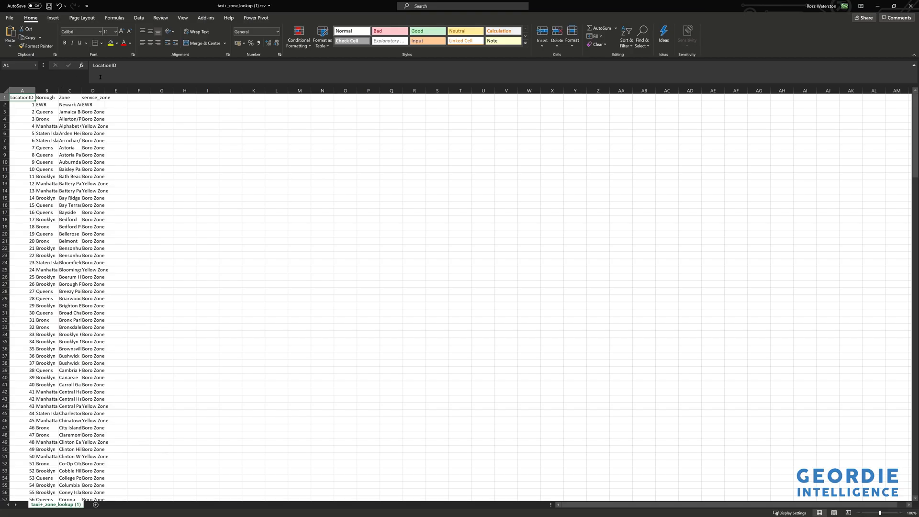
pyautogui.click(905, 6)
# - Import taxi_zones.zip from the Map folder into mapshaper with line intersection detection on
pyautogui.moveTo(496, 95); pyautogui.dragTo(642, 80)
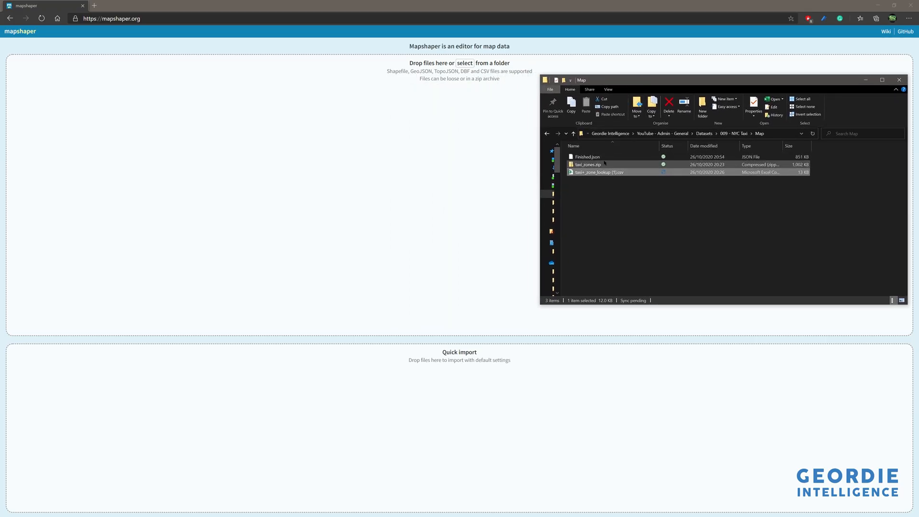
pyautogui.moveTo(589, 165); pyautogui.dragTo(402, 177)
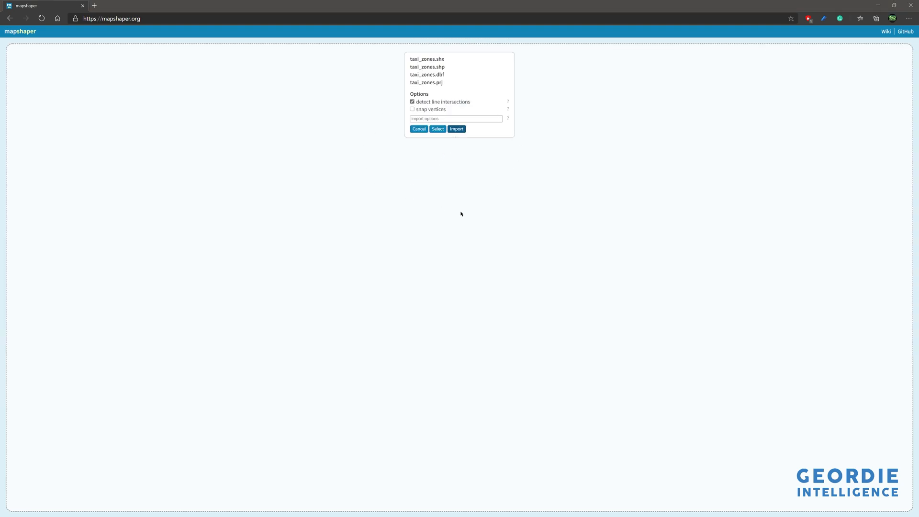
pyautogui.click(454, 129)
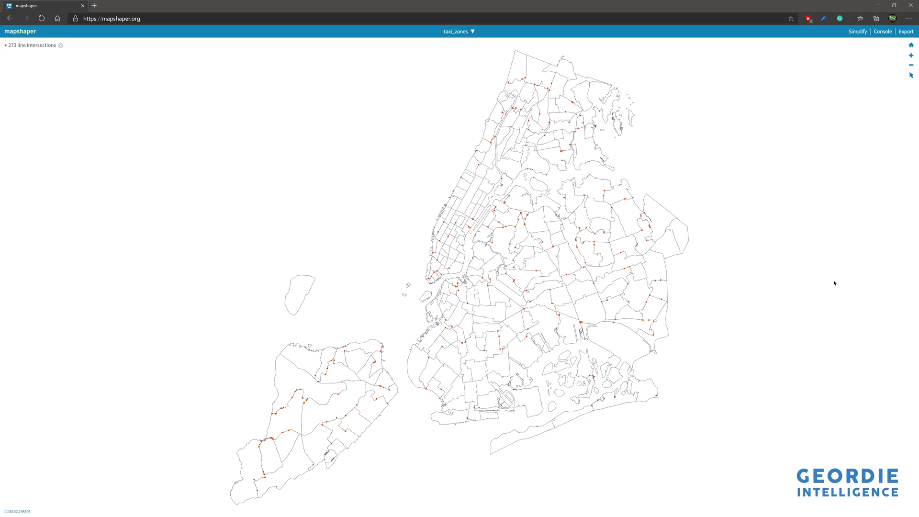
# - Reproject the taxi_zones layer with the console command -proj wgs84 and export it as TopoJSON
pyautogui.click(882, 32)
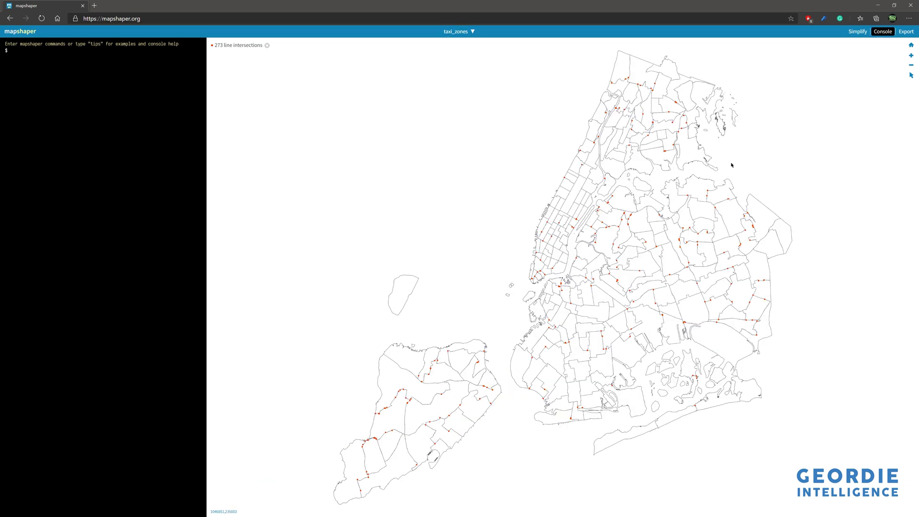
pyautogui.write('-proj wgs84')
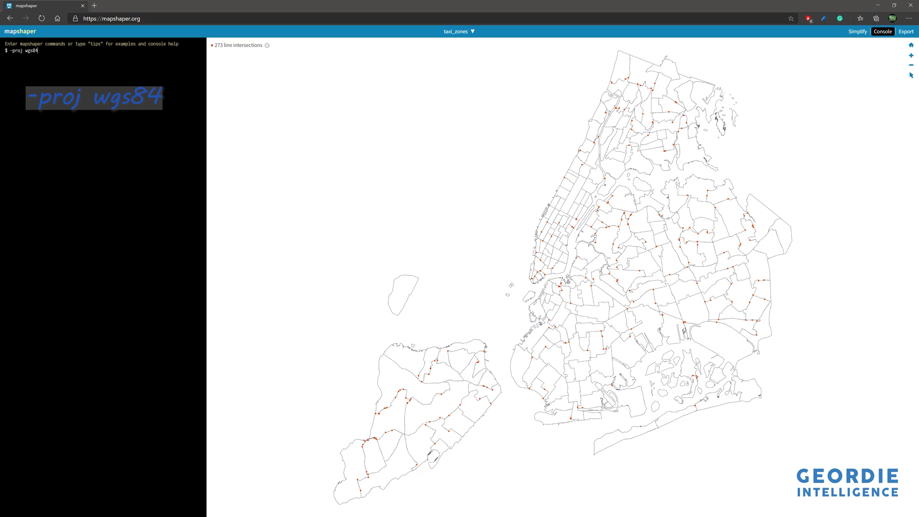
pyautogui.press('Return')
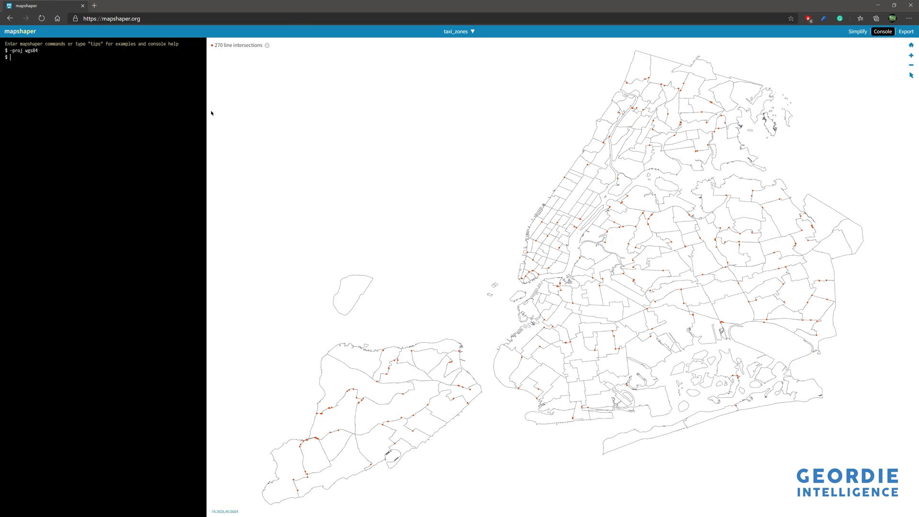
pyautogui.click(906, 31)
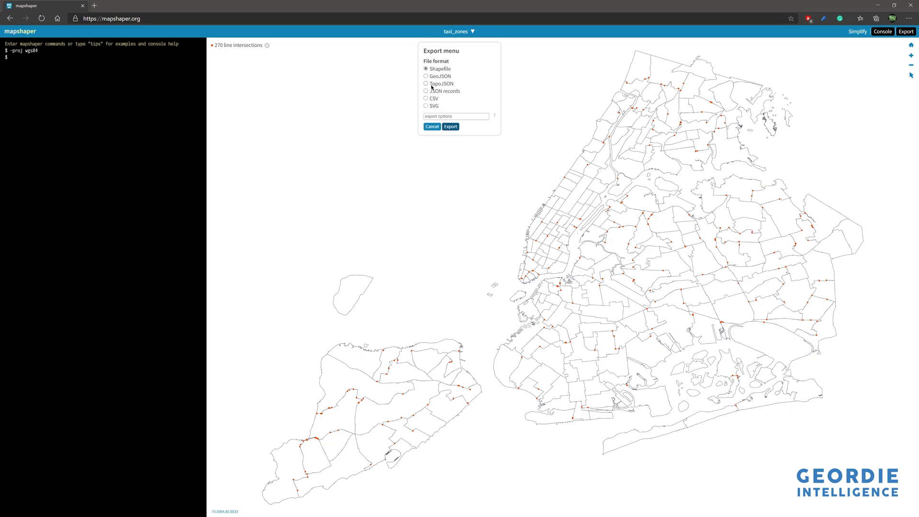
pyautogui.click(451, 127)
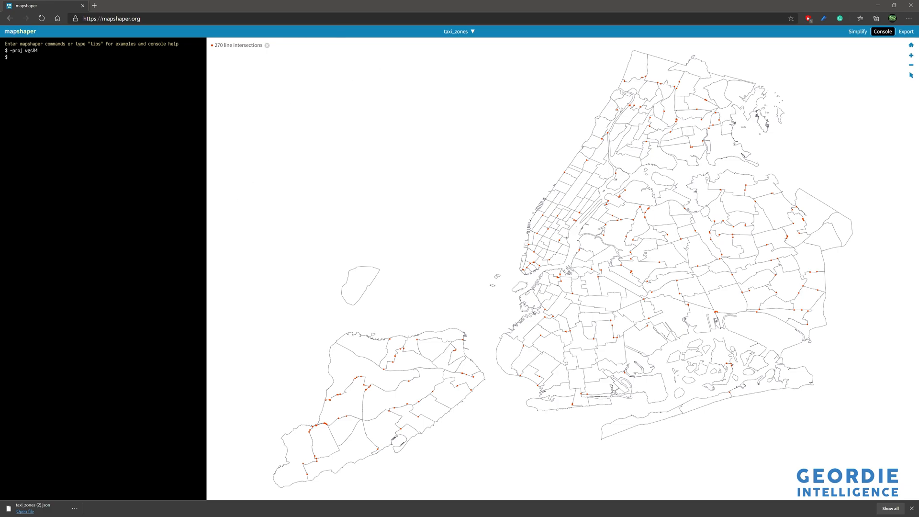
# - Switch to File Explorer to examine the contents of taxi_zones.zip, and return to the mapshaper page
pyautogui.hotkey('alt', 'Tab')
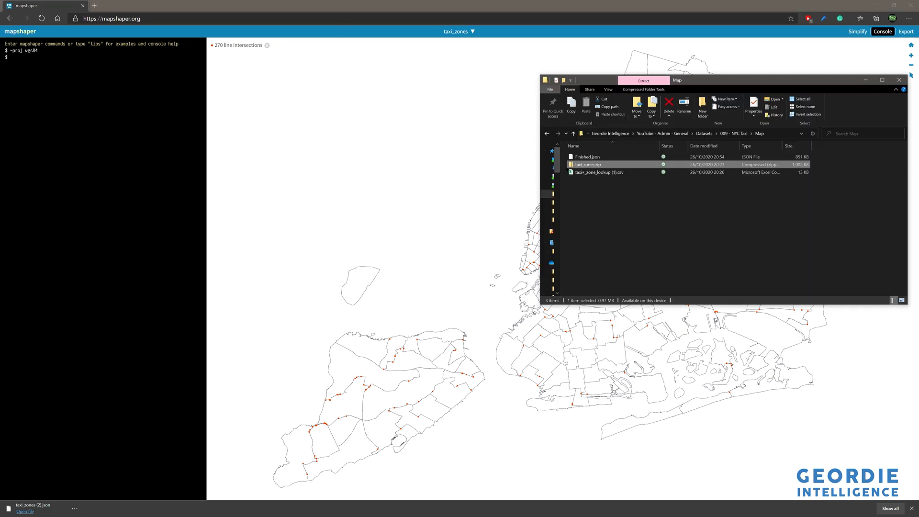
pyautogui.doubleClick(612, 163)
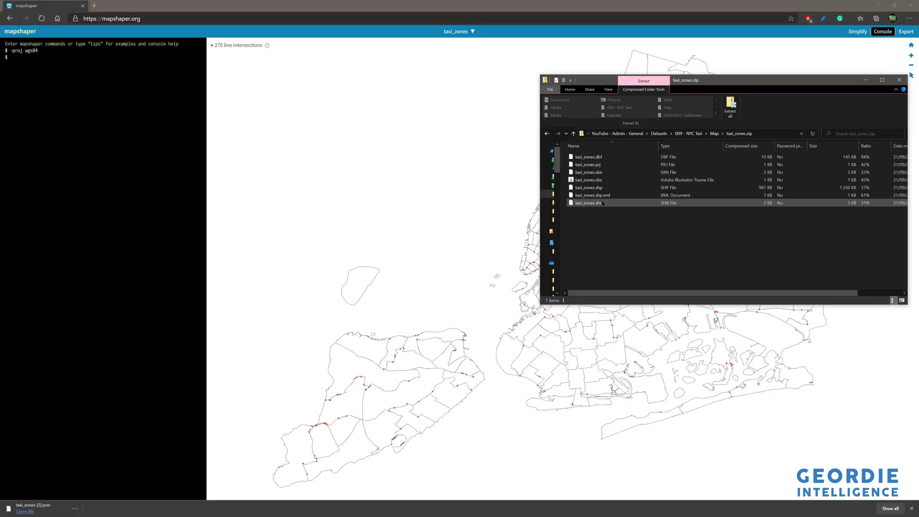
pyautogui.click(547, 133)
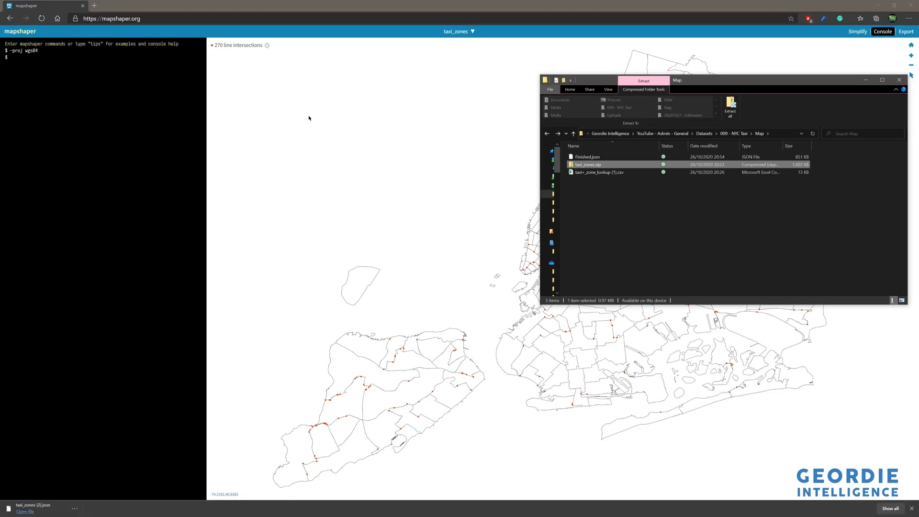
pyautogui.click(294, 31)
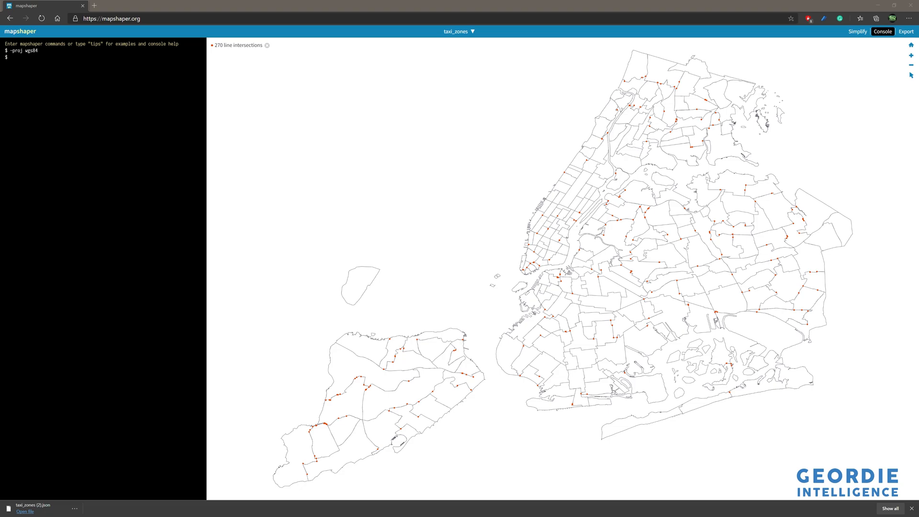
# - Switch to Power BI Desktop, open the Power Query Editor, and show the Source step of the taxi+_zone_lookup (1) query
pyautogui.moveTo(362, 1); pyautogui.dragTo(464, 194)
pyautogui.doubleClick(464, 194)
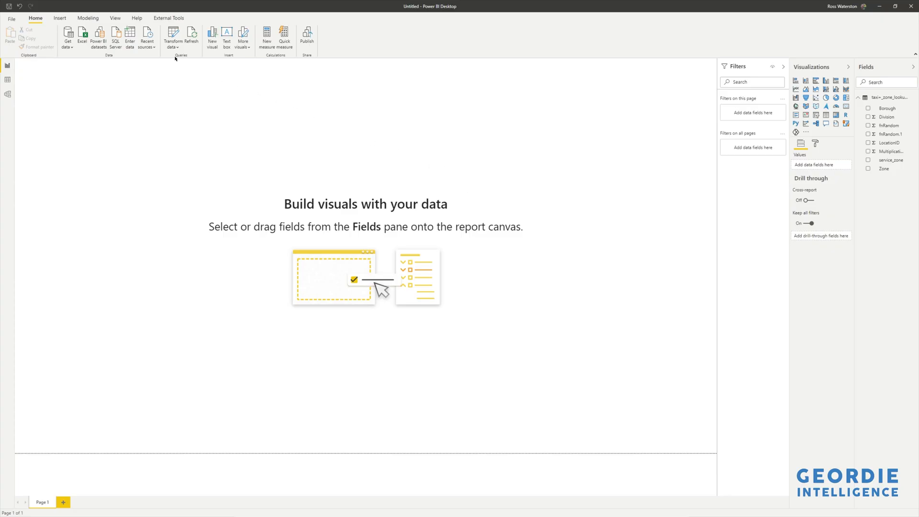
pyautogui.click(177, 47)
pyautogui.click(189, 62)
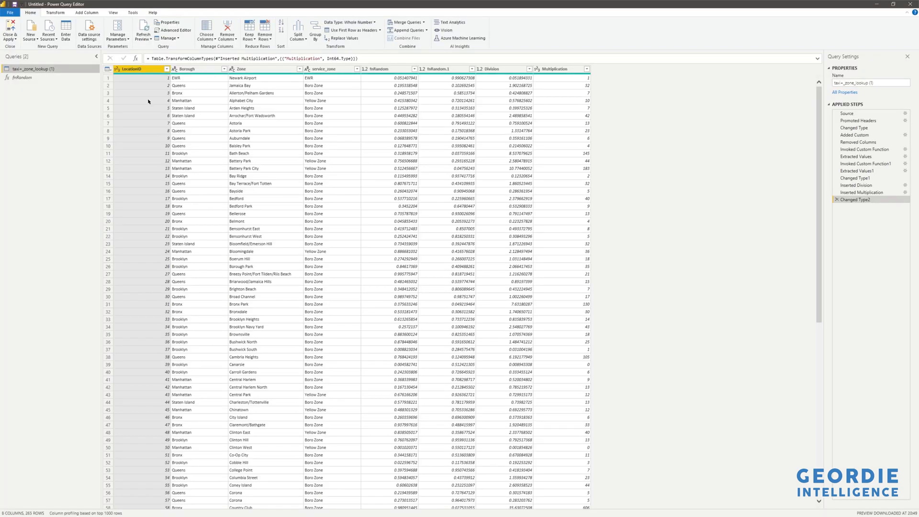
pyautogui.click(849, 113)
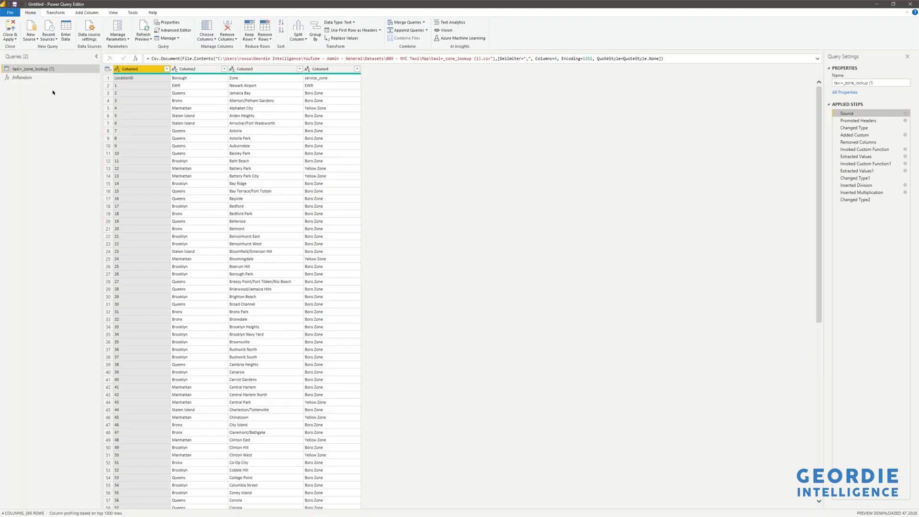
# - Examine the fnRandom function's code in the Advanced Editor and close it without changes
pyautogui.click(40, 78)
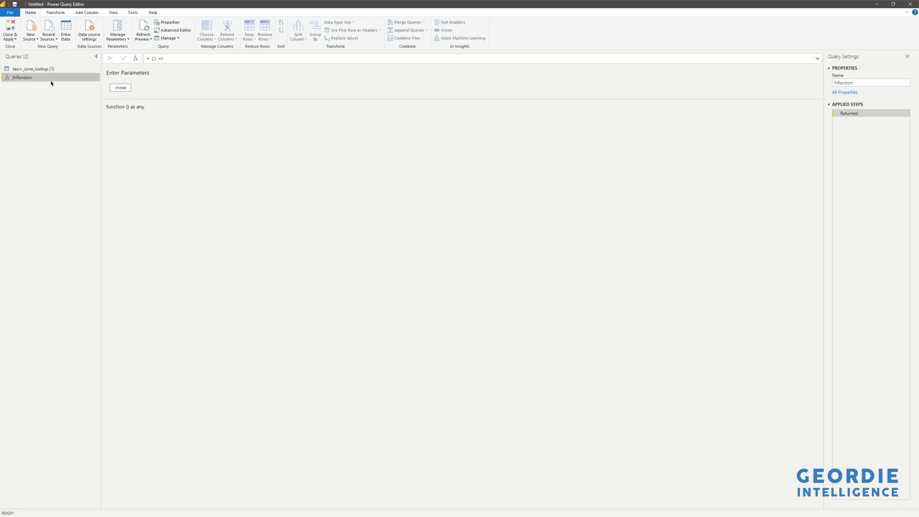
pyautogui.rightClick(51, 76)
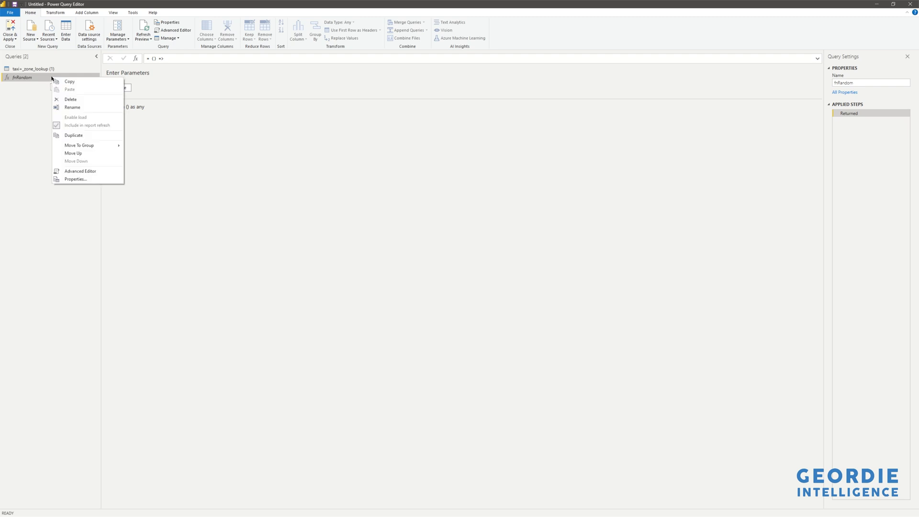
pyautogui.click(88, 170)
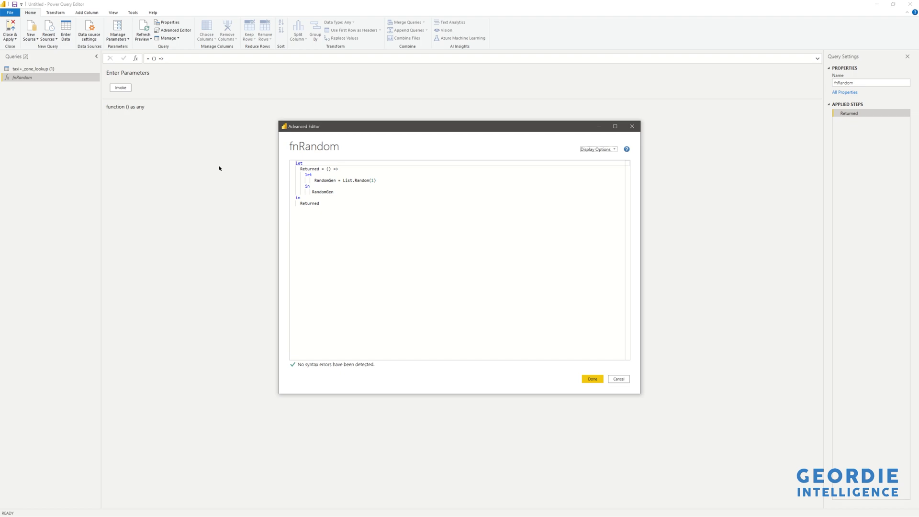
pyautogui.click(618, 378)
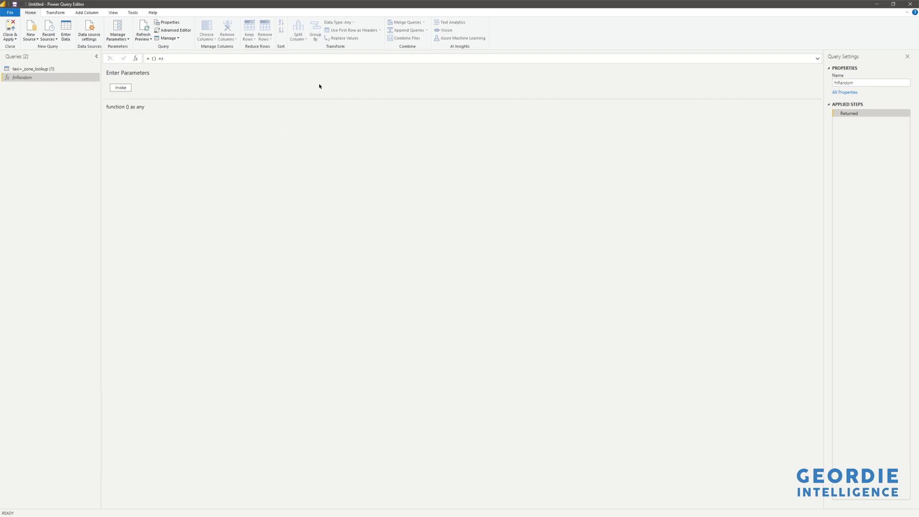
# - Examine the taxi+_zone_lookup (1) query's two custom function invocations and value extractions, from Invoked Custom Function through Extracted Values1
pyautogui.click(45, 69)
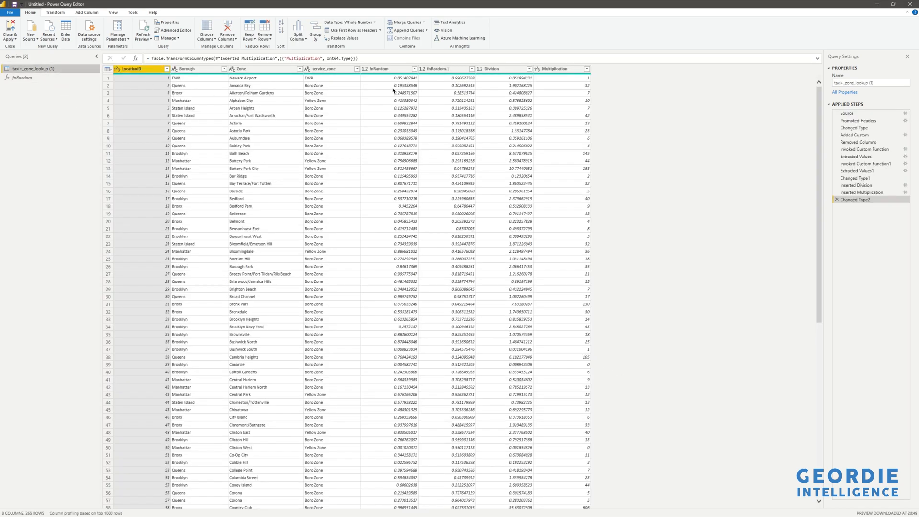
pyautogui.click(866, 150)
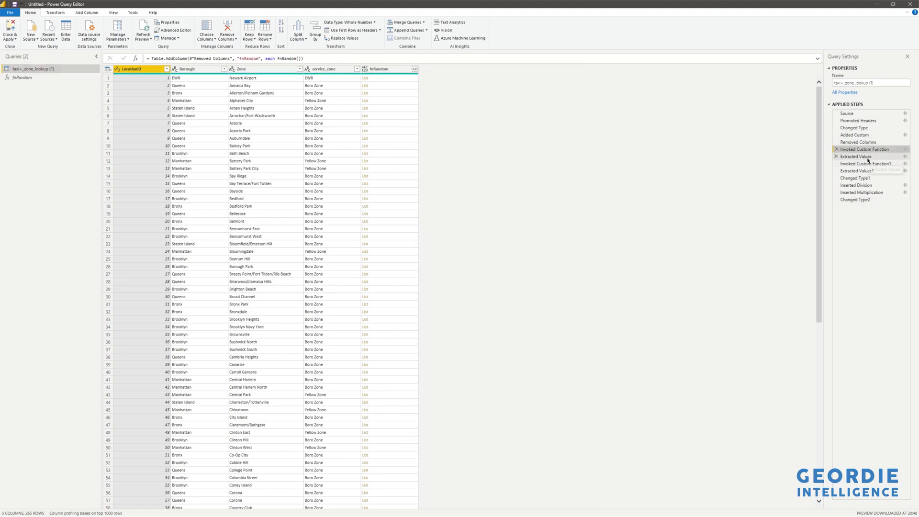
pyautogui.click(857, 156)
pyautogui.click(391, 108)
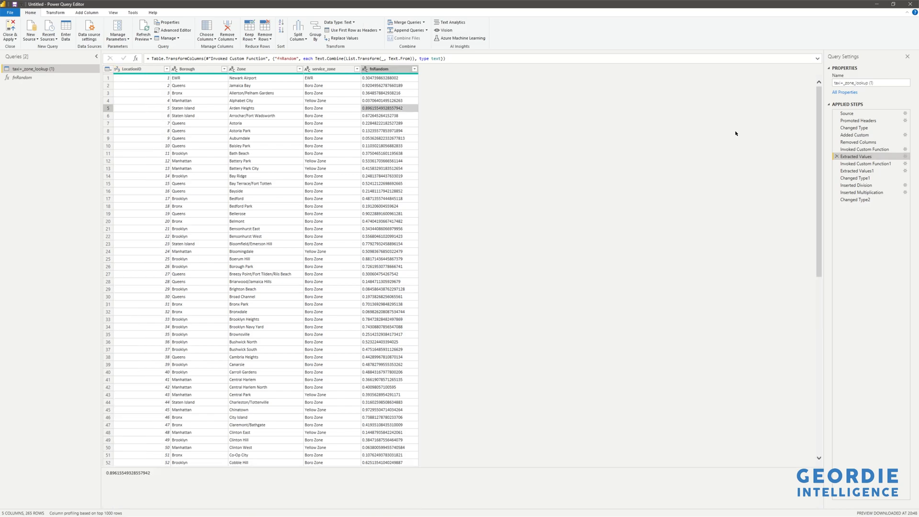
pyautogui.click(875, 163)
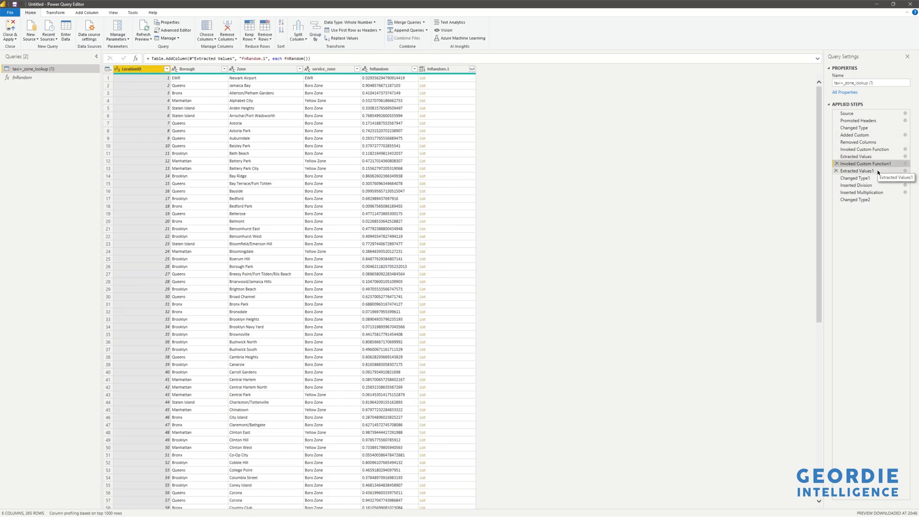
pyautogui.click(879, 172)
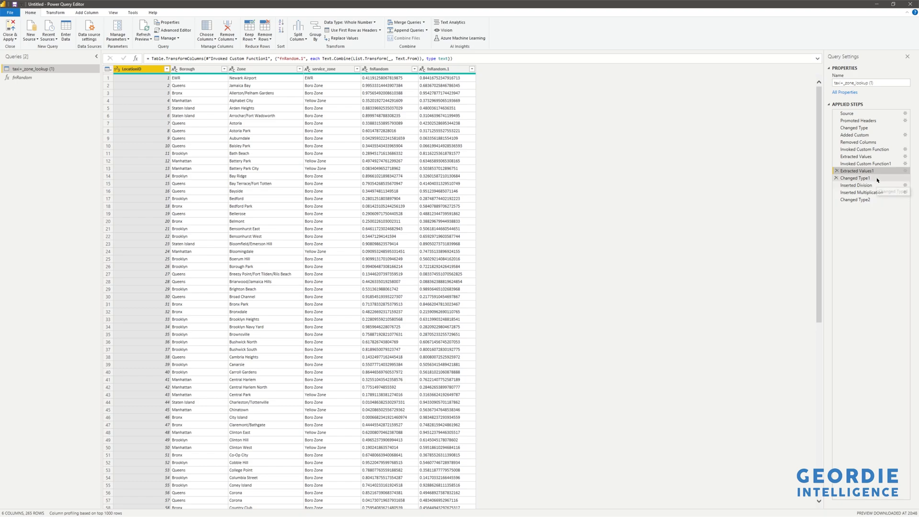
# - Examine the query's Changed Type1, Inserted Division, Inserted Multiplication and Changed Type2 steps, and close the Power Query Editor
pyautogui.click(877, 179)
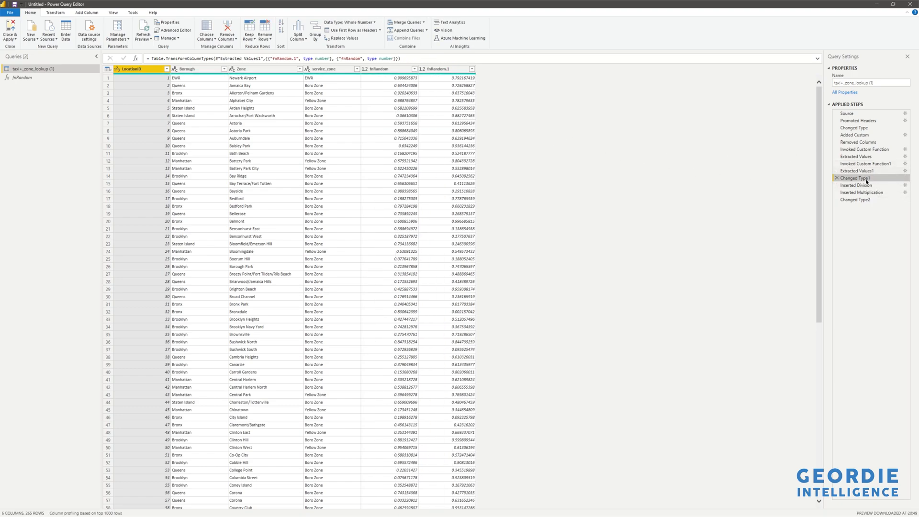
pyautogui.click(883, 186)
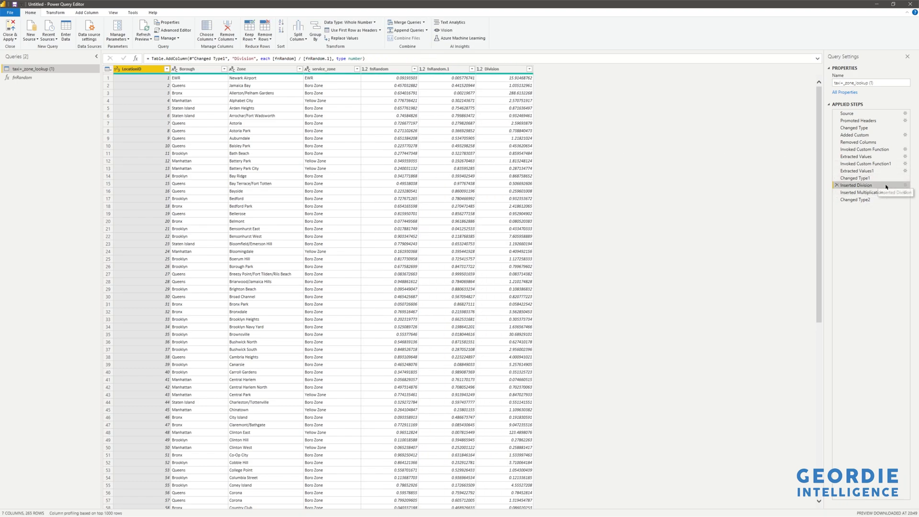
pyautogui.click(874, 193)
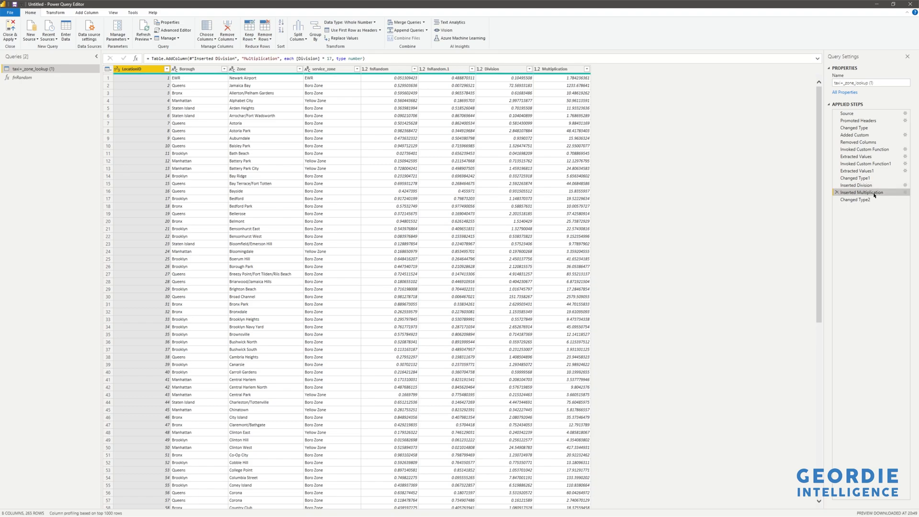
pyautogui.click(869, 200)
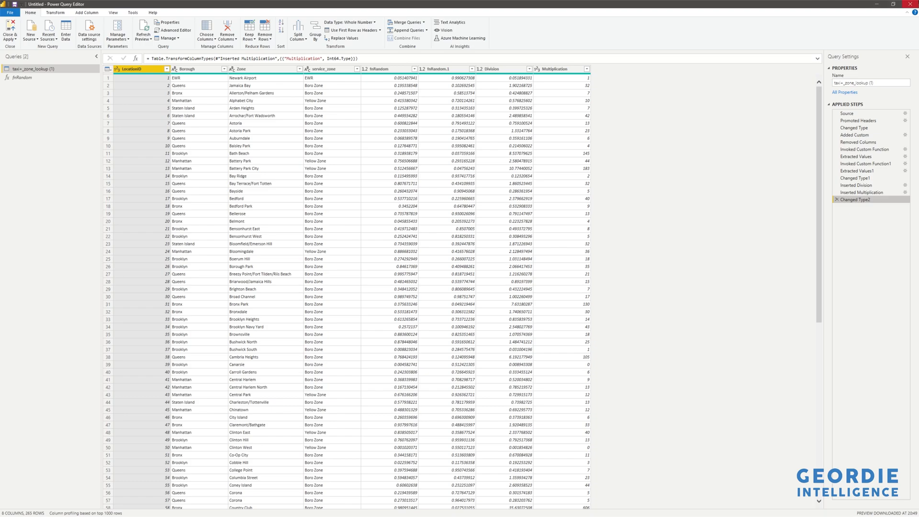
pyautogui.click(915, 4)
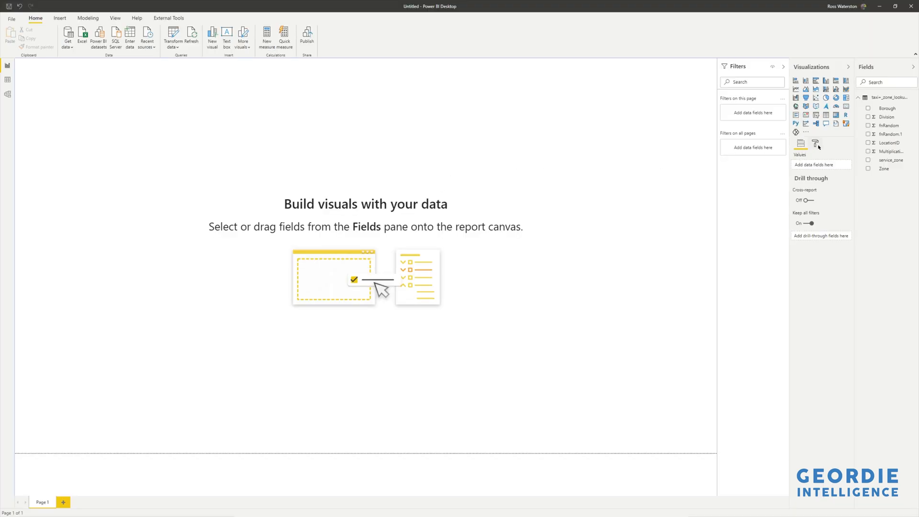
pyautogui.click(818, 108)
pyautogui.moveTo(173, 212); pyautogui.dragTo(717, 452)
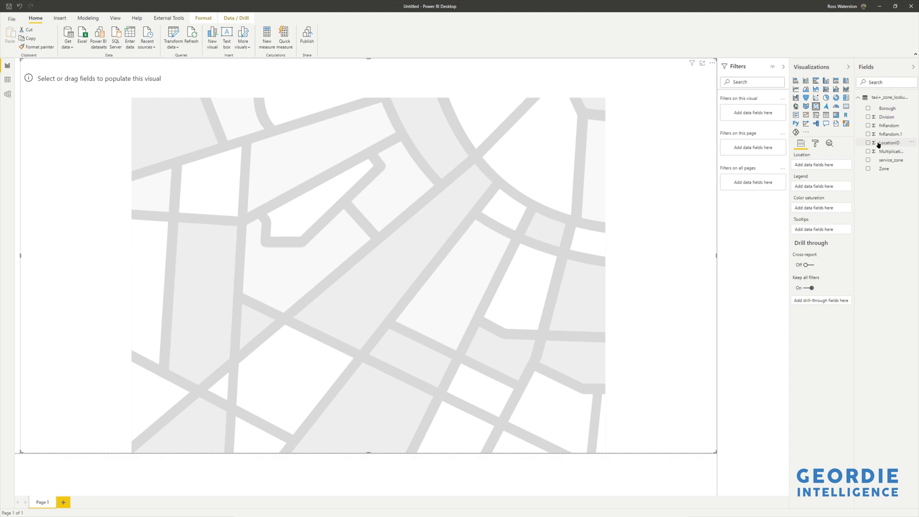
pyautogui.moveTo(884, 142); pyautogui.dragTo(826, 165)
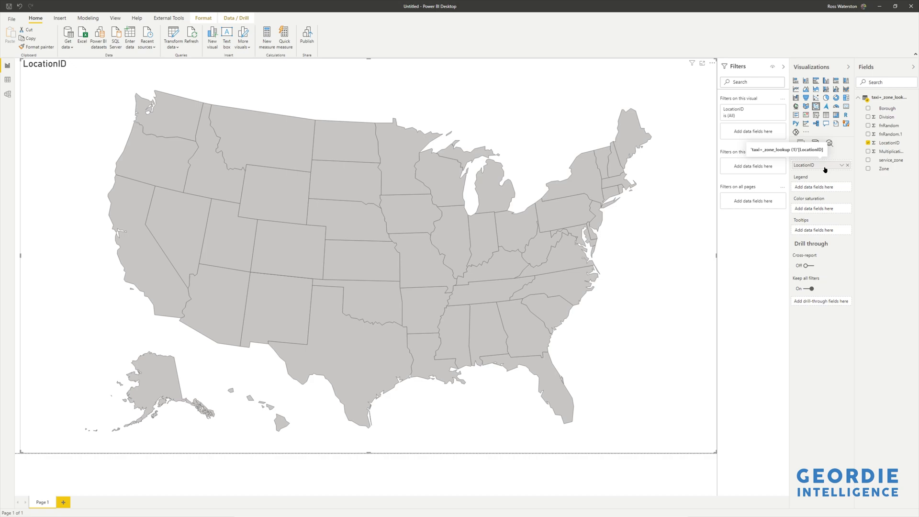
pyautogui.click(814, 147)
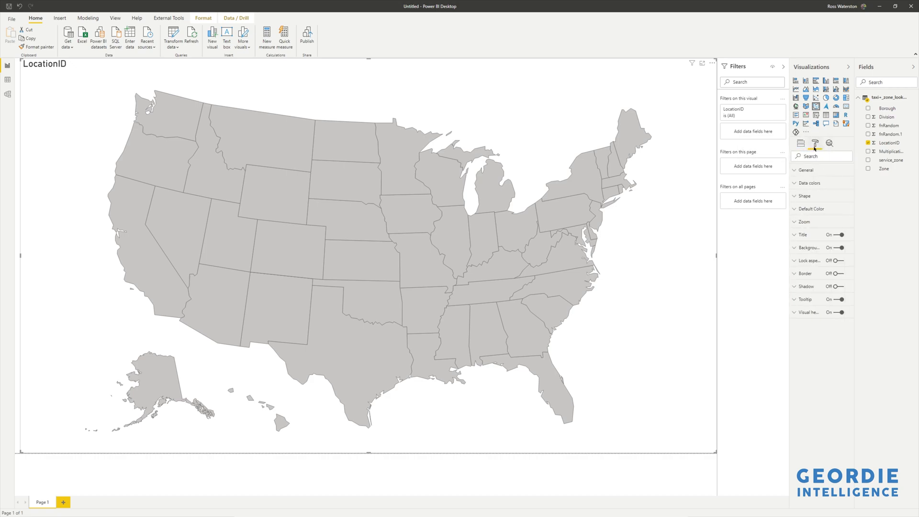
pyautogui.click(815, 172)
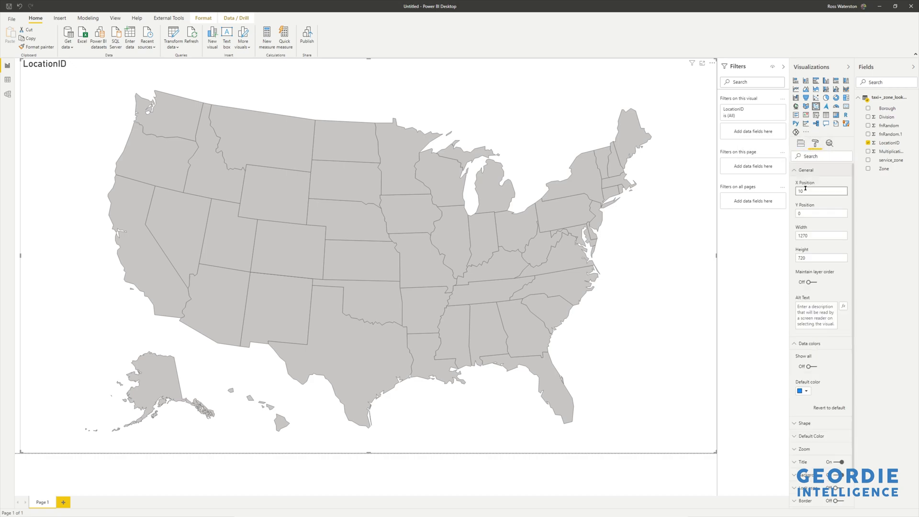
pyautogui.click(802, 170)
pyautogui.click(808, 183)
pyautogui.click(808, 197)
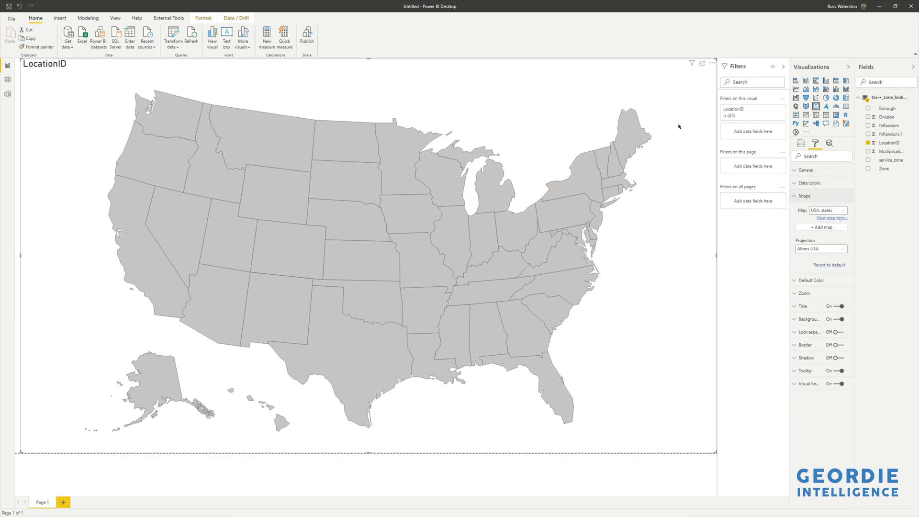
pyautogui.press('Delete')
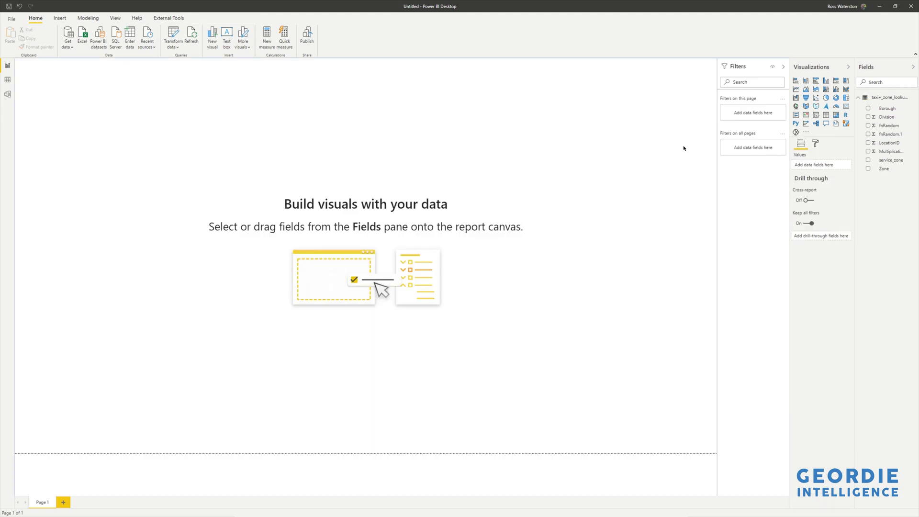
# - Insert a shape map visual, enlarge it over most of the report page, and use LocationID as its location
pyautogui.click(818, 106)
pyautogui.click(815, 145)
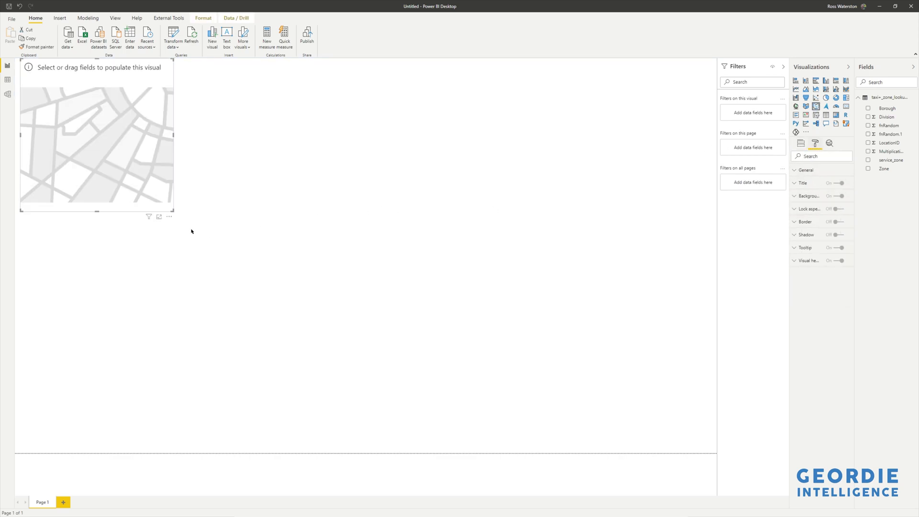
pyautogui.moveTo(173, 210); pyautogui.dragTo(660, 428)
pyautogui.click(868, 142)
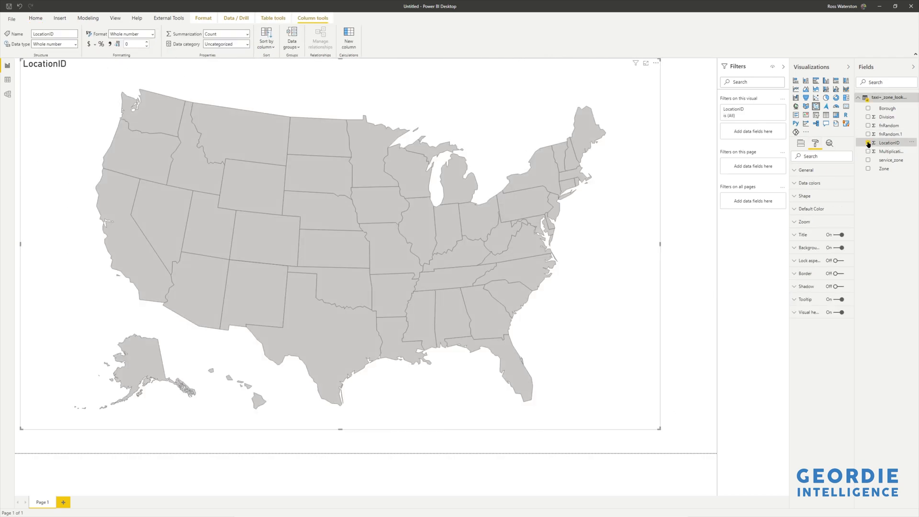
# - Load taxi_zones (3).json as the shape map's custom map and set its projection to Equirectangular, closing the map keys list
pyautogui.click(805, 197)
pyautogui.click(823, 227)
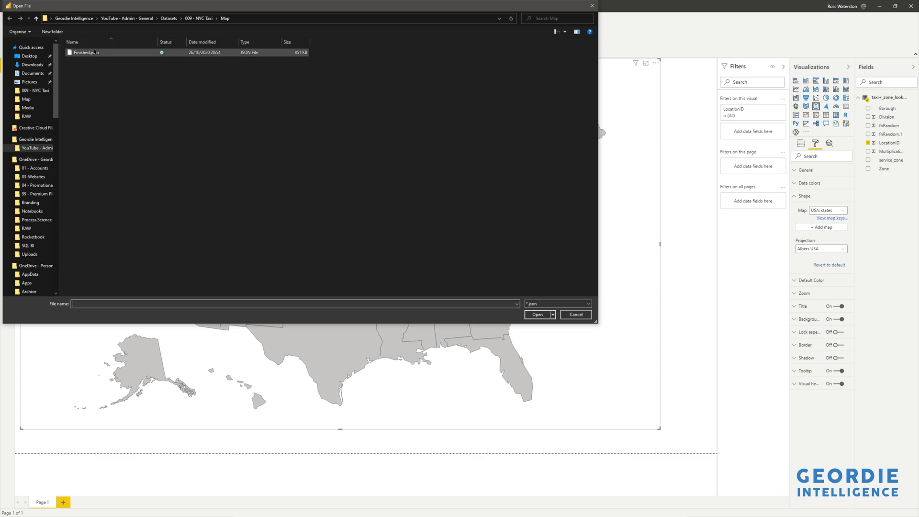
pyautogui.click(198, 19)
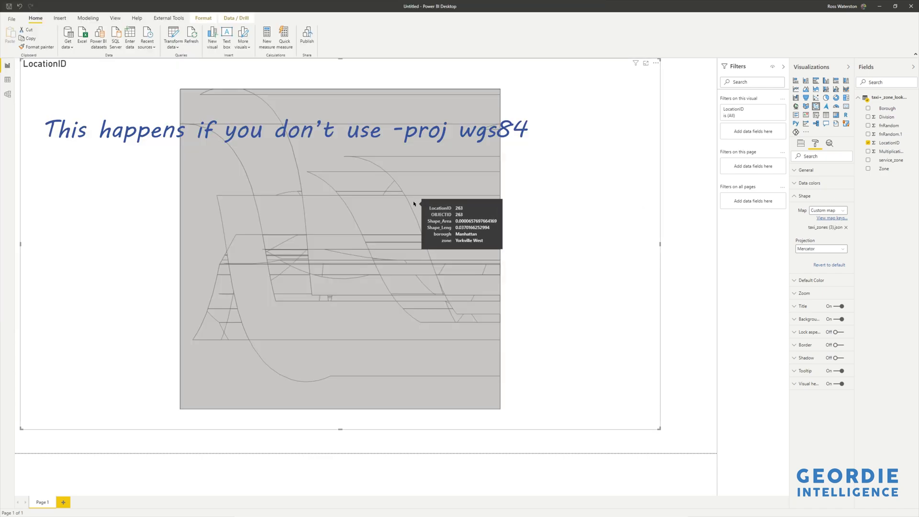
pyautogui.click(818, 249)
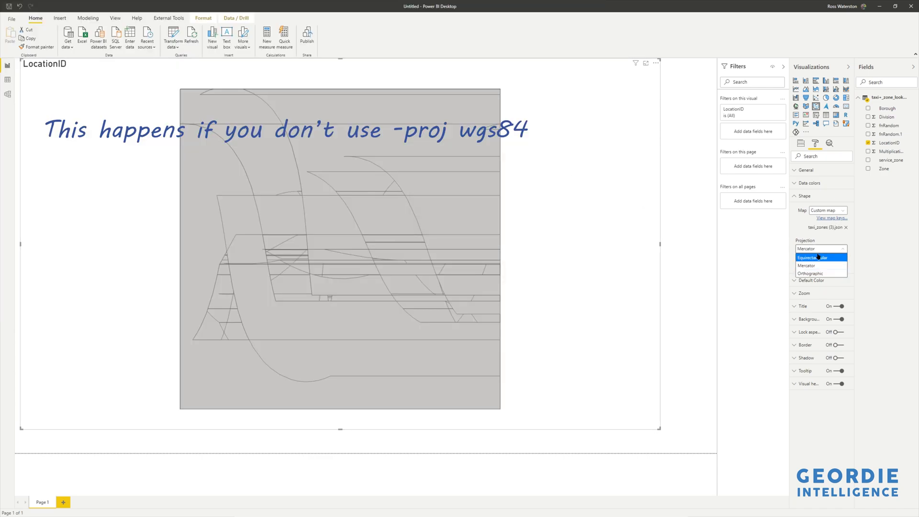
pyautogui.click(818, 257)
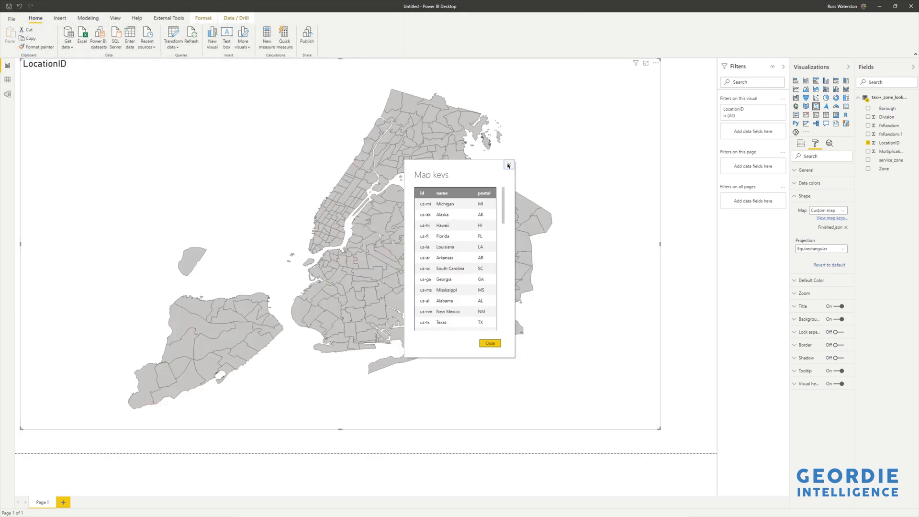
pyautogui.click(509, 164)
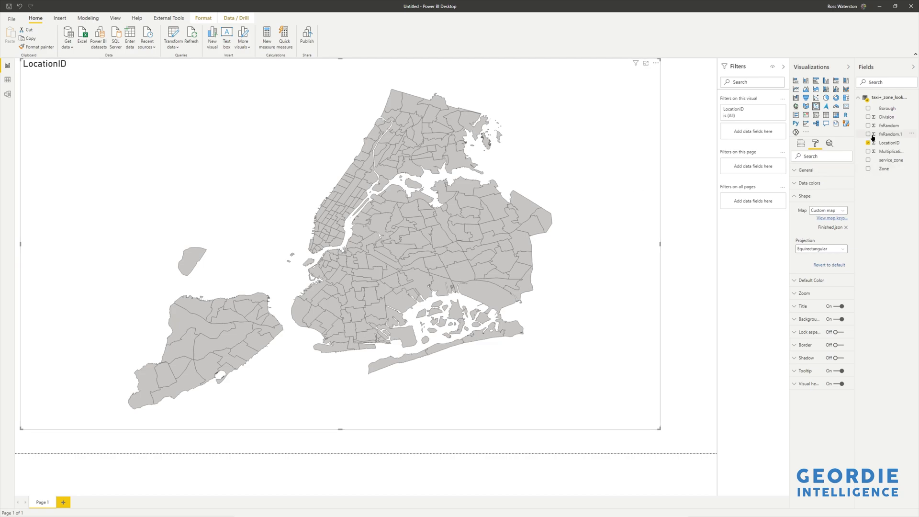
# - Shade the map's zones by the Multiplication field and refresh the report's data
pyautogui.click(868, 151)
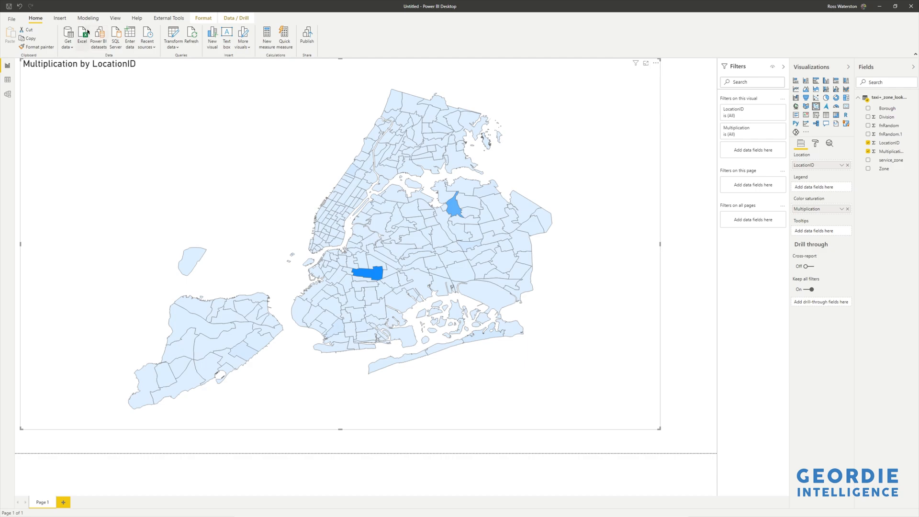
pyautogui.click(191, 33)
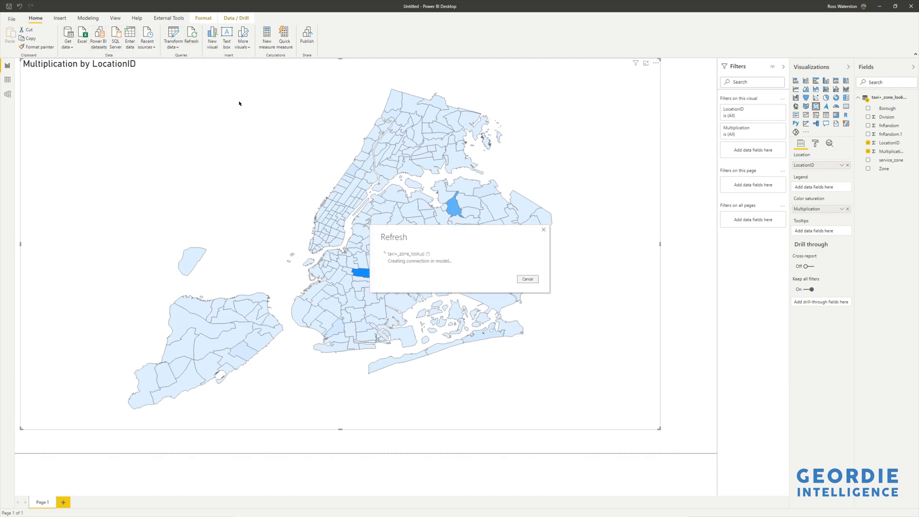
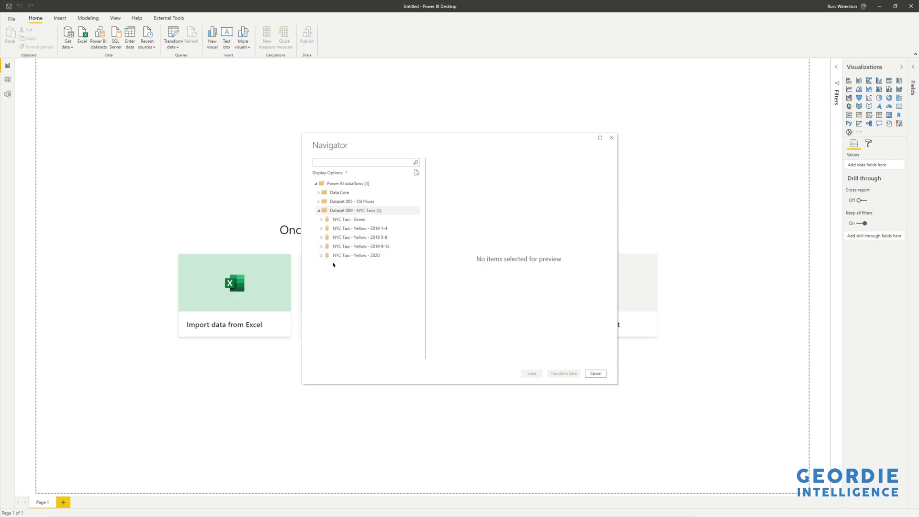
# - Select the Taxi-Green table and all four Taxi-Yellow tables from the NYC Taxis dataflows and open them for transformation
pyautogui.click(322, 219)
pyautogui.click(321, 238)
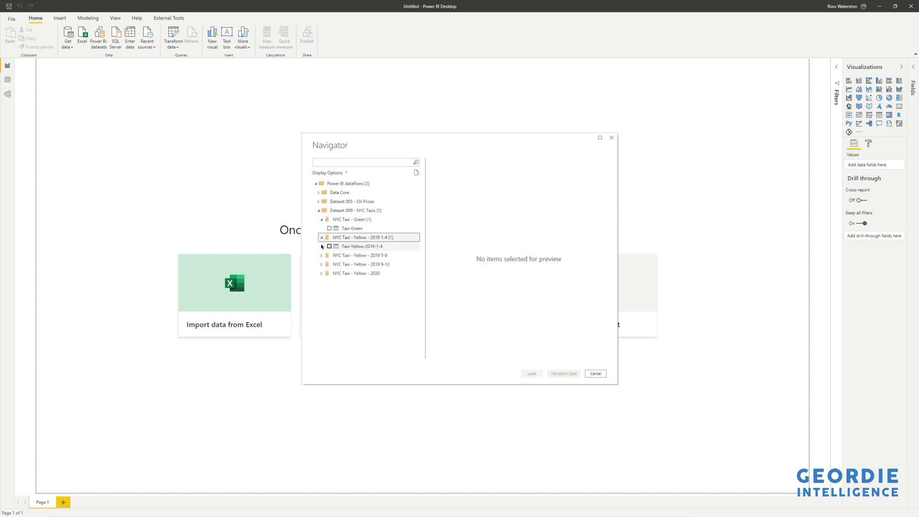
pyautogui.click(321, 255)
pyautogui.click(321, 273)
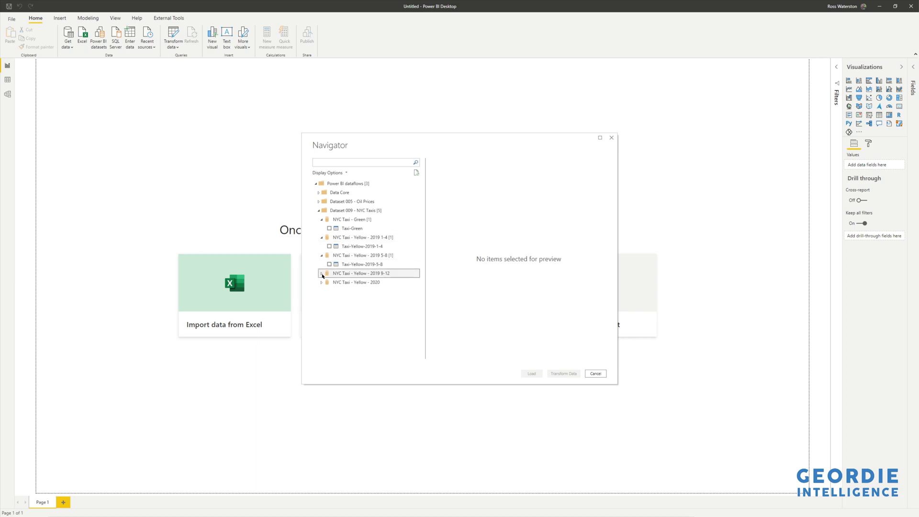
pyautogui.click(321, 290)
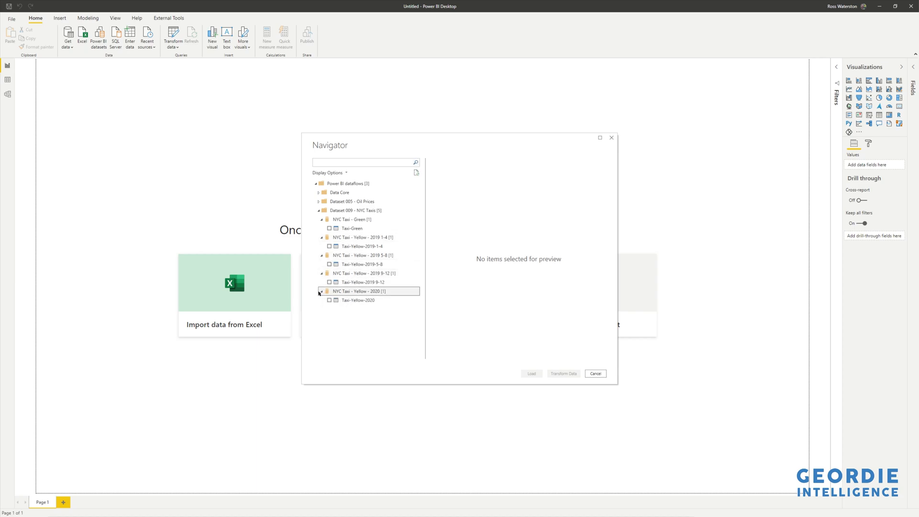
pyautogui.click(329, 300)
pyautogui.click(330, 282)
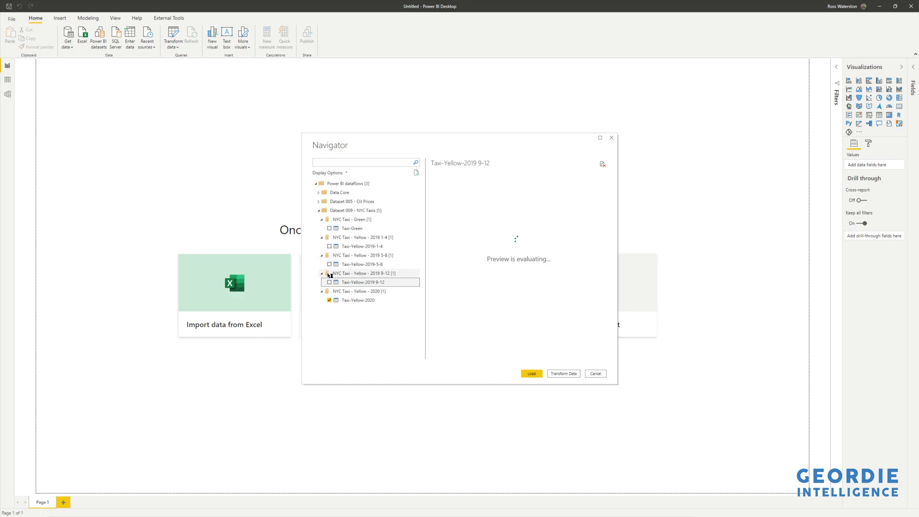
pyautogui.click(329, 264)
pyautogui.click(330, 246)
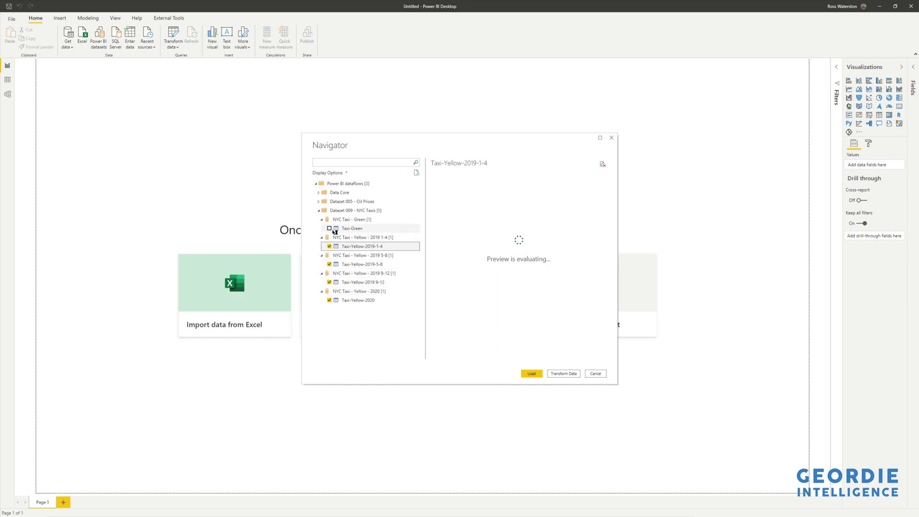
pyautogui.click(563, 373)
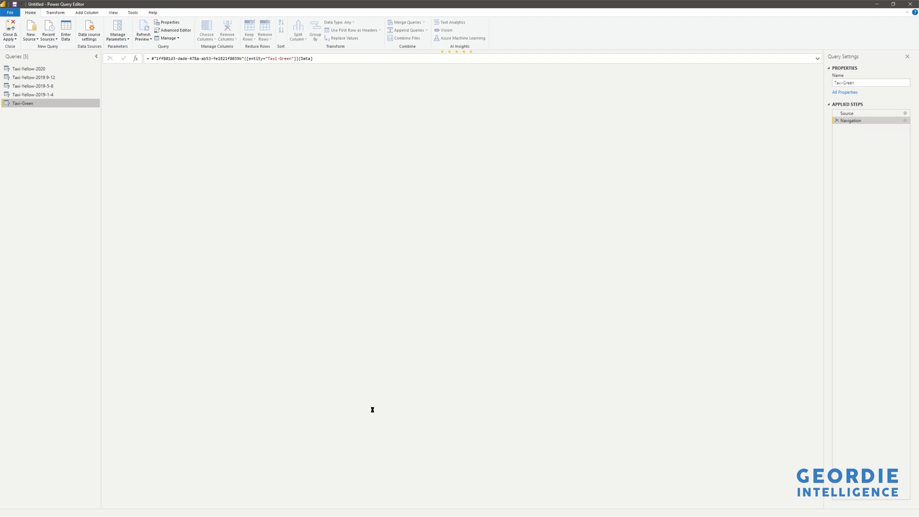
# - Disable loading into the report for the Taxi-Green query and the four Taxi-Yellow queries
pyautogui.rightClick(28, 105)
pyautogui.press('Escape')
pyautogui.rightClick(31, 95)
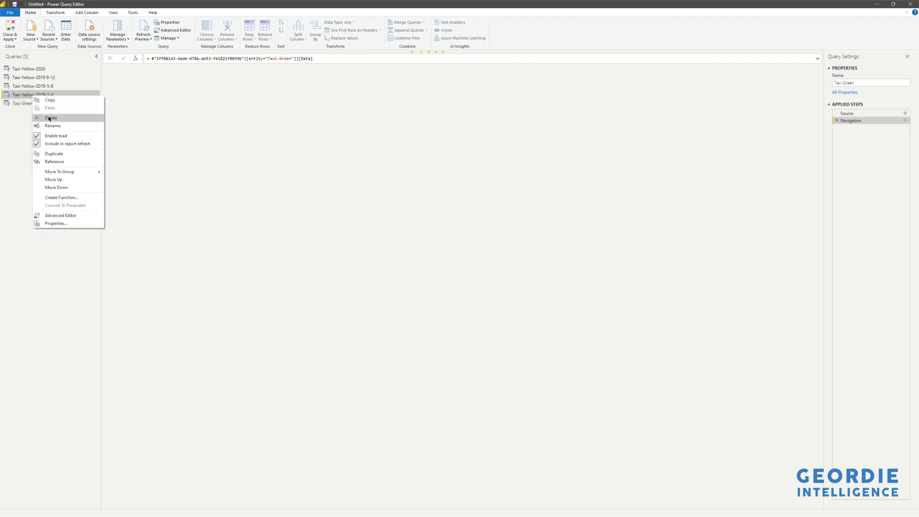
pyautogui.click(49, 136)
pyautogui.rightClick(39, 89)
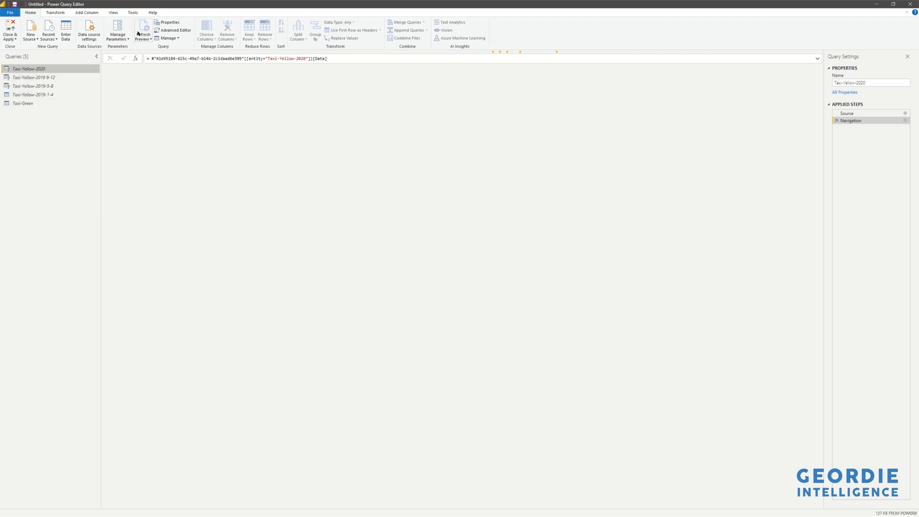
# - Append Taxi-Yellow-2020, the three 2019 Taxi-Yellow queries and Taxi-Green into a new query
pyautogui.click(56, 13)
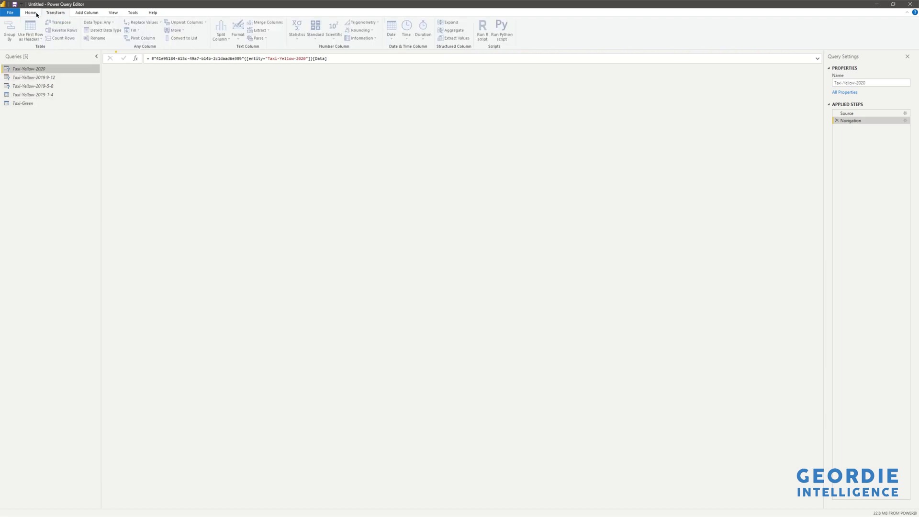
pyautogui.click(36, 14)
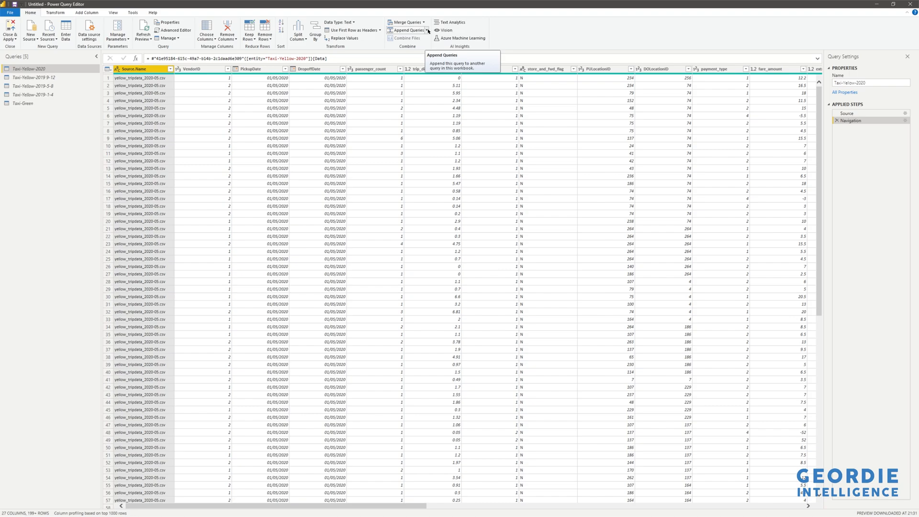
pyautogui.click(427, 31)
pyautogui.click(431, 48)
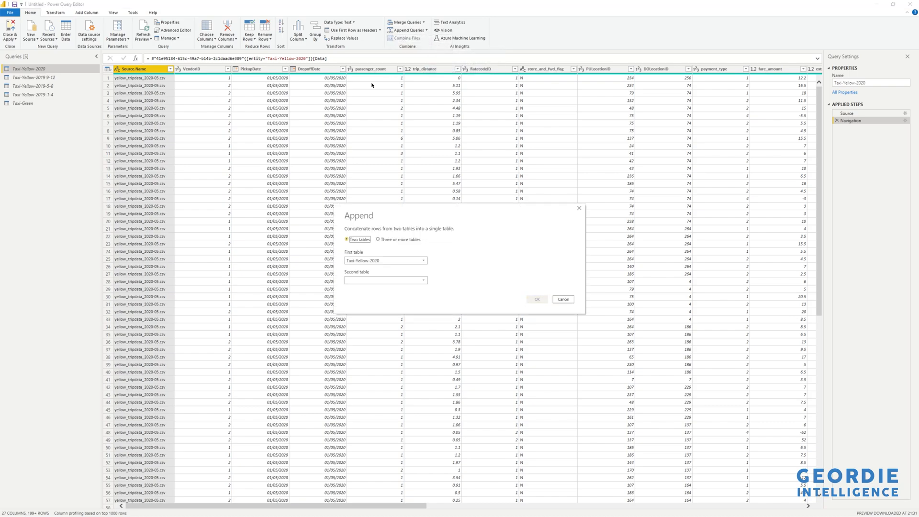
pyautogui.click(389, 240)
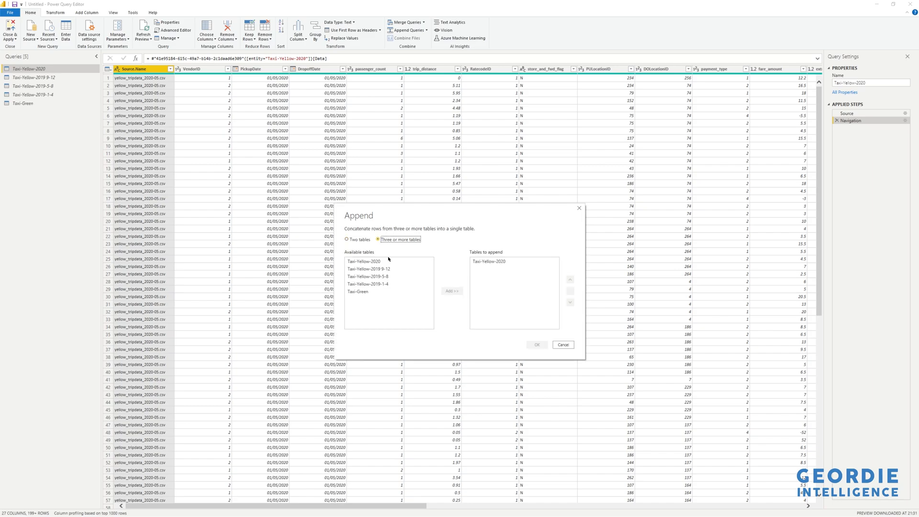
pyautogui.doubleClick(376, 270)
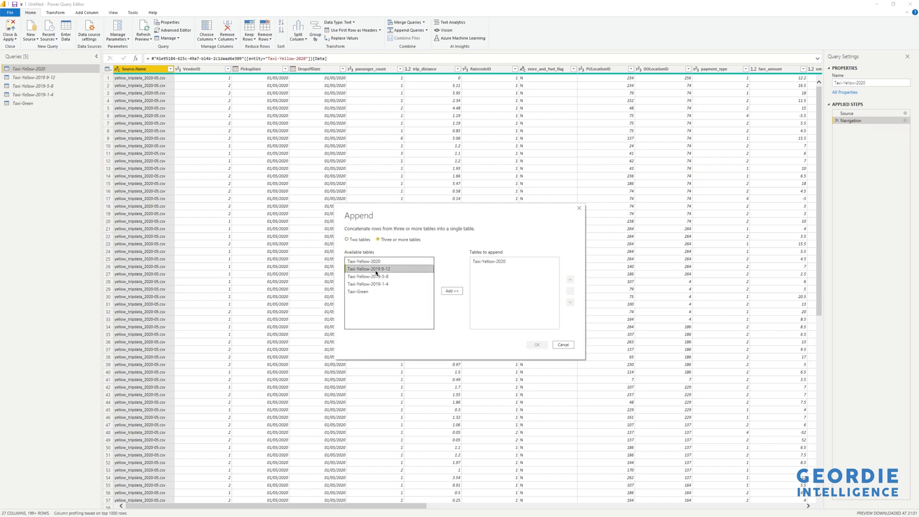
pyautogui.doubleClick(375, 276)
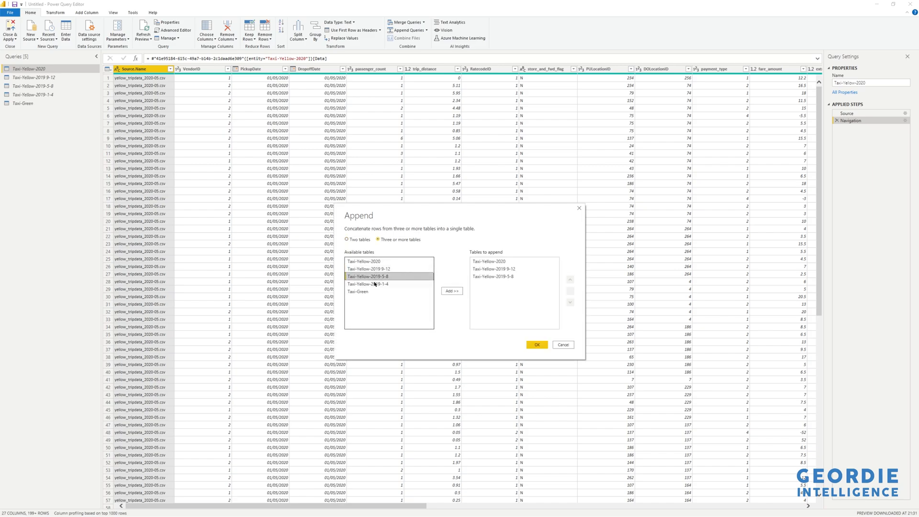
pyautogui.doubleClick(373, 283)
pyautogui.click(371, 291)
pyautogui.doubleClick(370, 291)
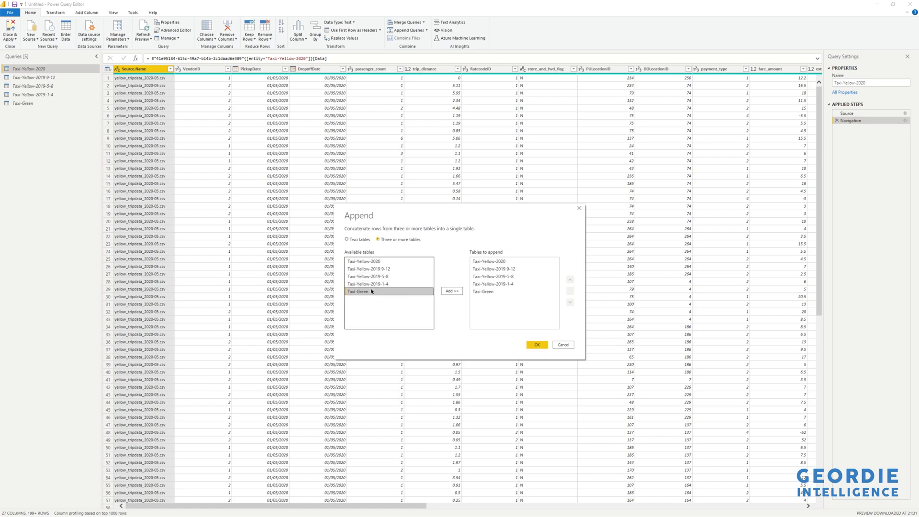
pyautogui.click(537, 345)
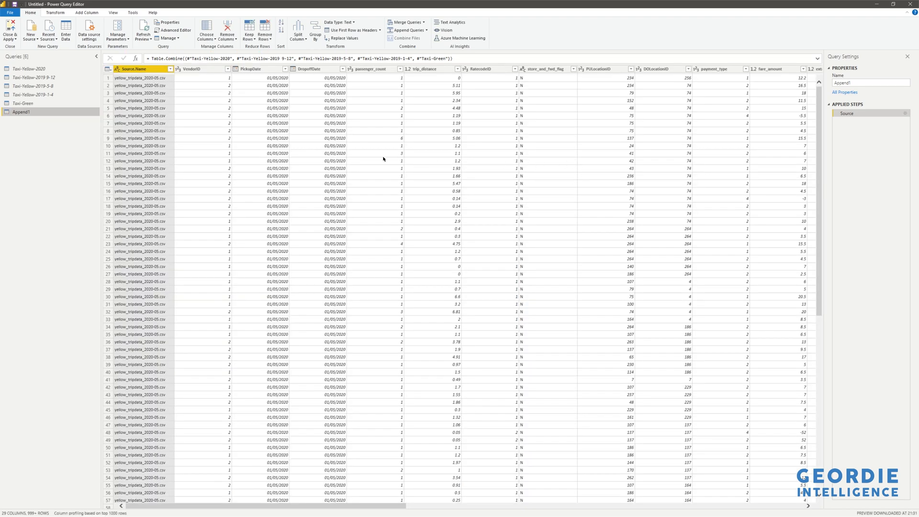
# - Rename the appended query as NYCTaxi
pyautogui.doubleClick(847, 83)
pyautogui.write('NYCTaxi')
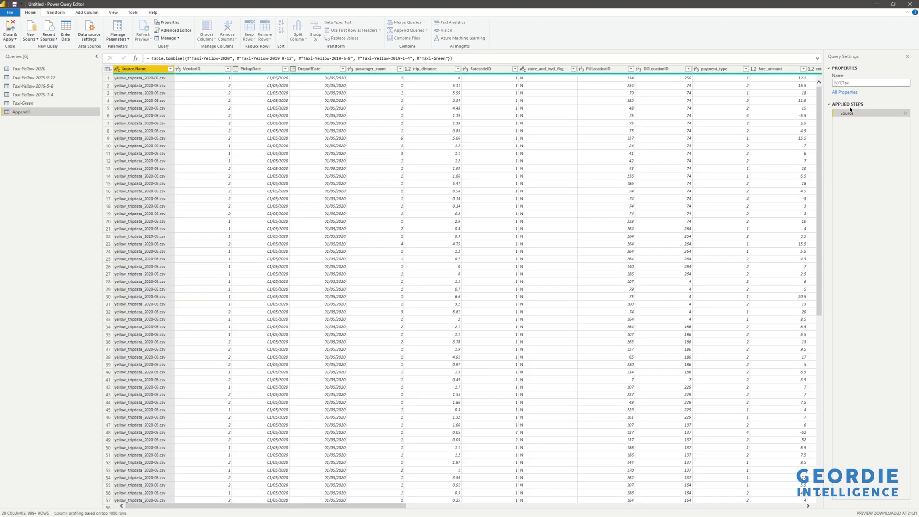
pyautogui.press('Return')
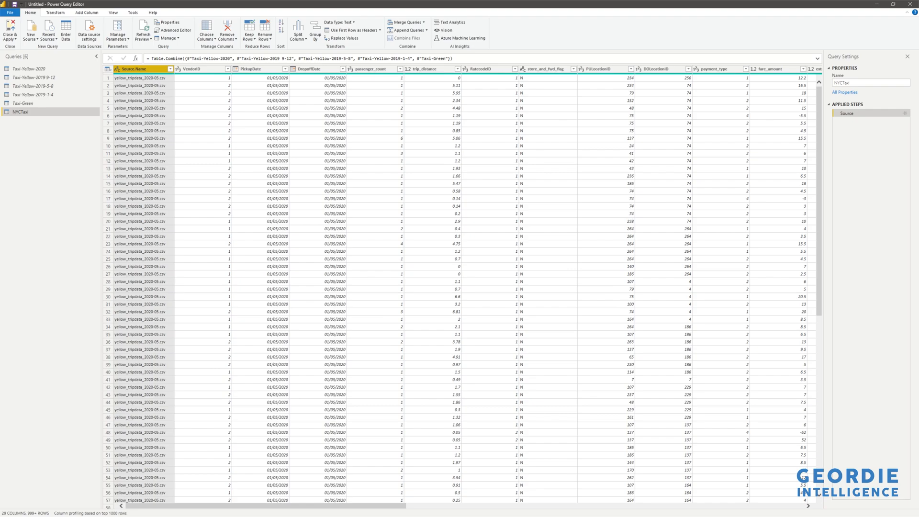
# - Add the Calendar and Time tables from the Data Core Power BI dataflows as new queries
pyautogui.rightClick(54, 252)
pyautogui.moveTo(83, 269)
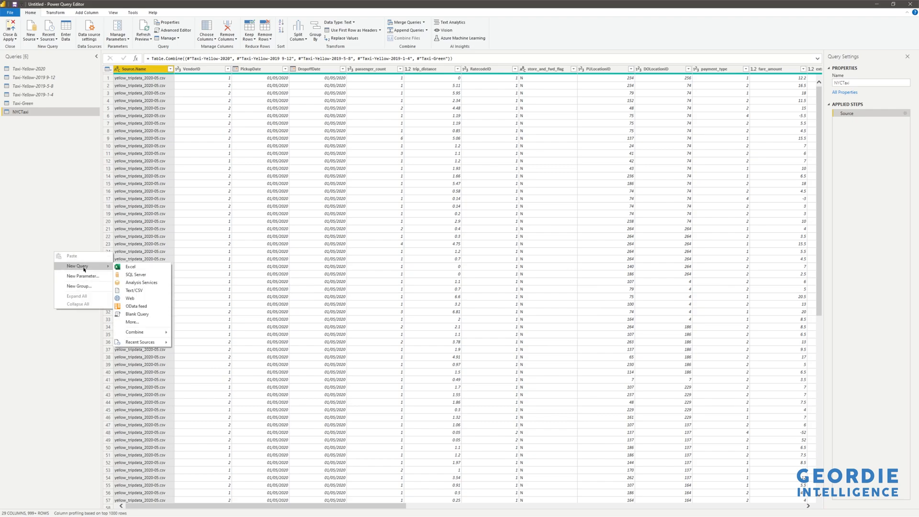
pyautogui.moveTo(144, 341)
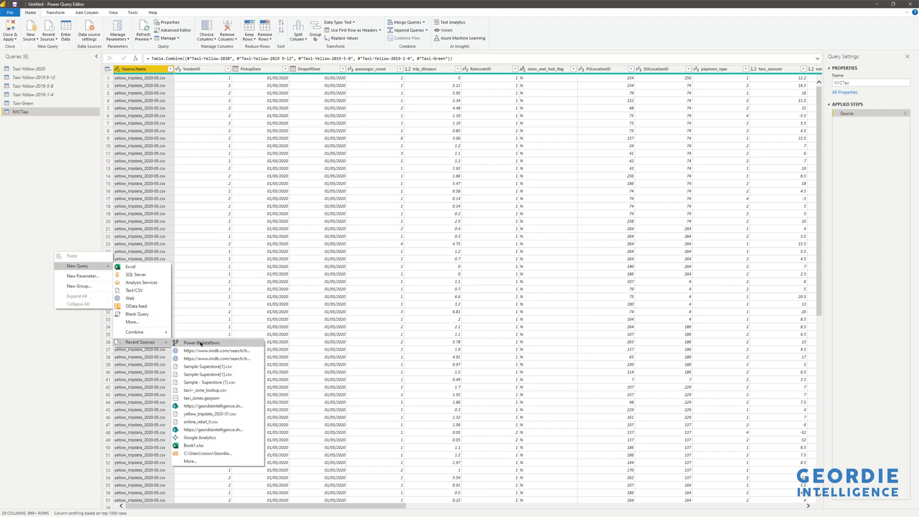
pyautogui.click(201, 343)
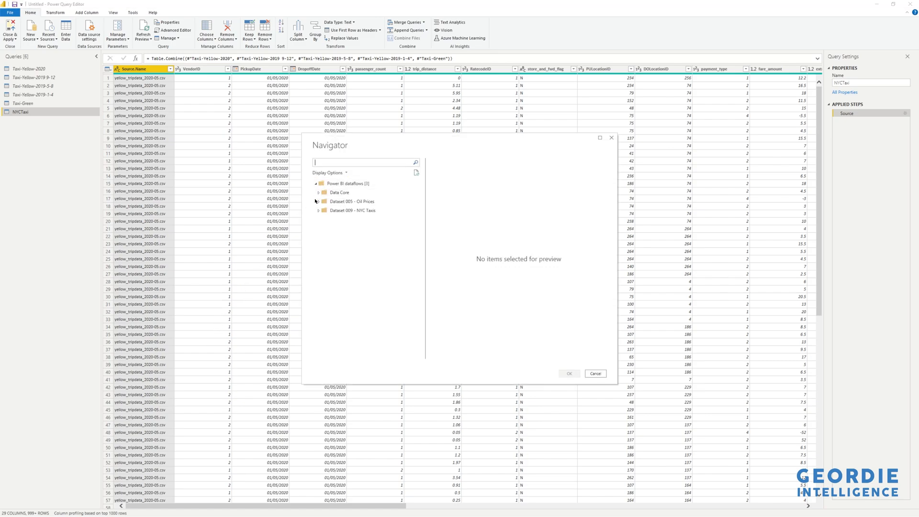
pyautogui.click(318, 192)
pyautogui.click(338, 201)
pyautogui.click(329, 210)
pyautogui.click(329, 220)
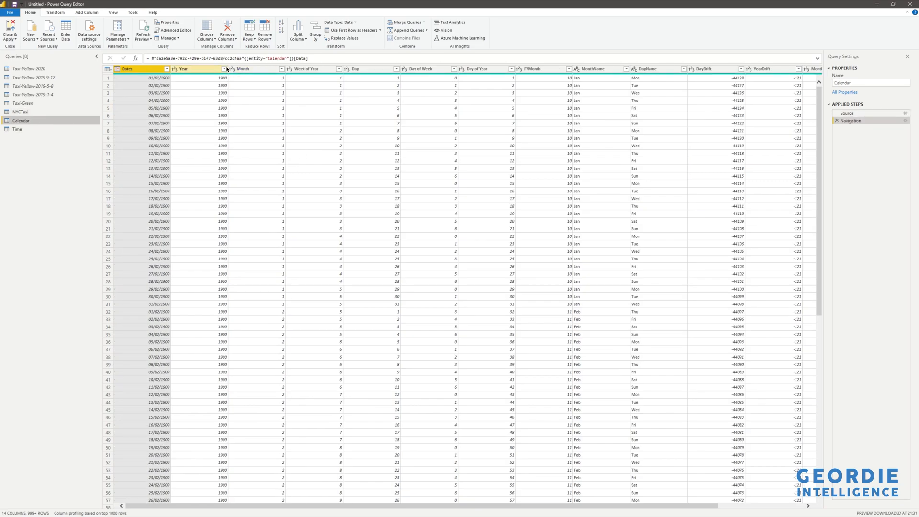
# - Filter the Calendar query to rows where Year equals 2019 or equals 2020
pyautogui.click(224, 69)
pyautogui.moveTo(211, 122)
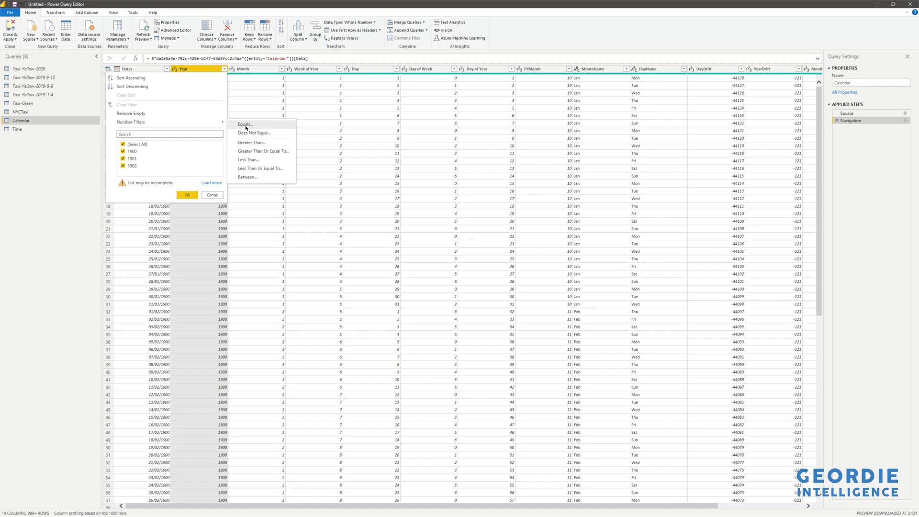
pyautogui.click(246, 125)
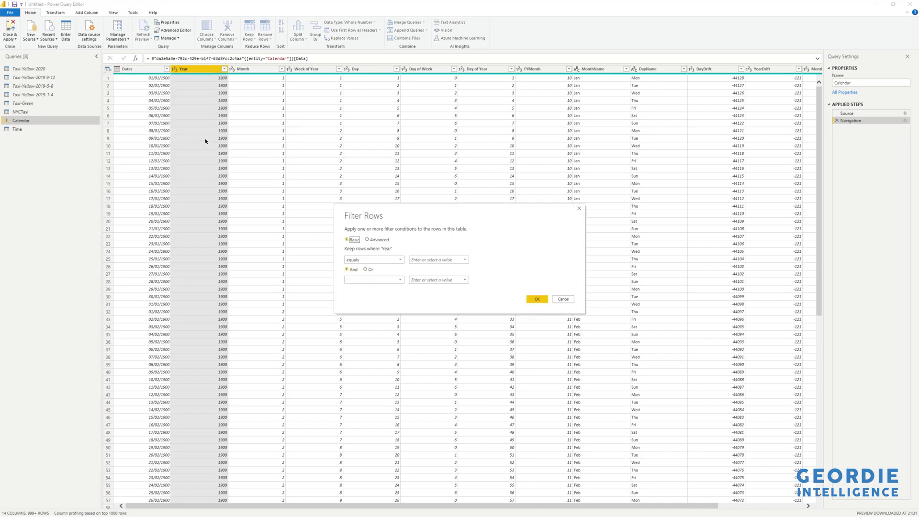
pyautogui.click(410, 257)
pyautogui.write('2019')
pyautogui.click(366, 269)
pyautogui.click(373, 279)
pyautogui.click(383, 293)
pyautogui.click(433, 279)
pyautogui.write('2020')
pyautogui.click(537, 299)
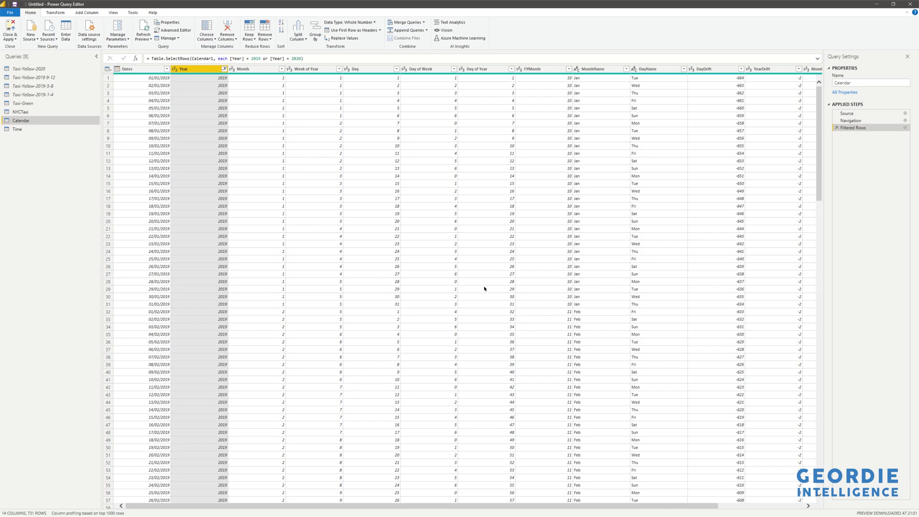
# - Check the Time, Calendar and NYCTaxi queries, and close the Power Query Editor with all changes applied
pyautogui.click(21, 129)
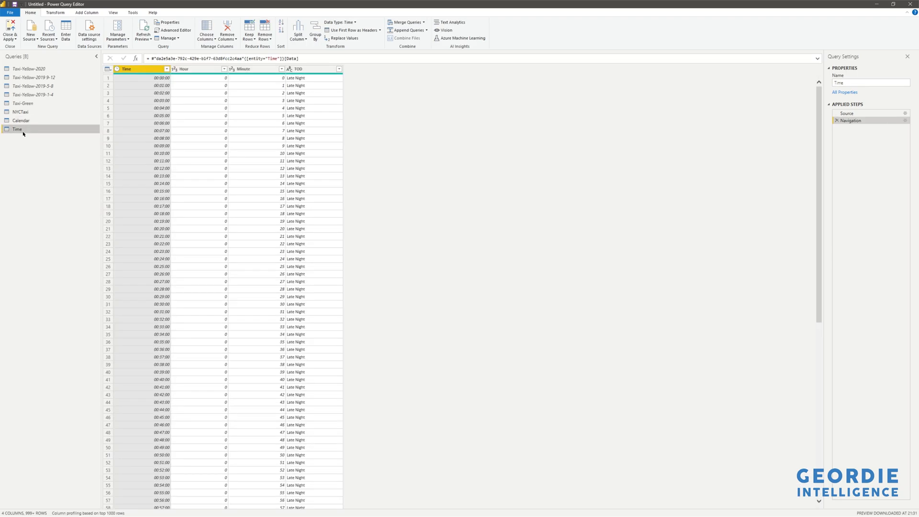
pyautogui.click(24, 120)
pyautogui.click(23, 111)
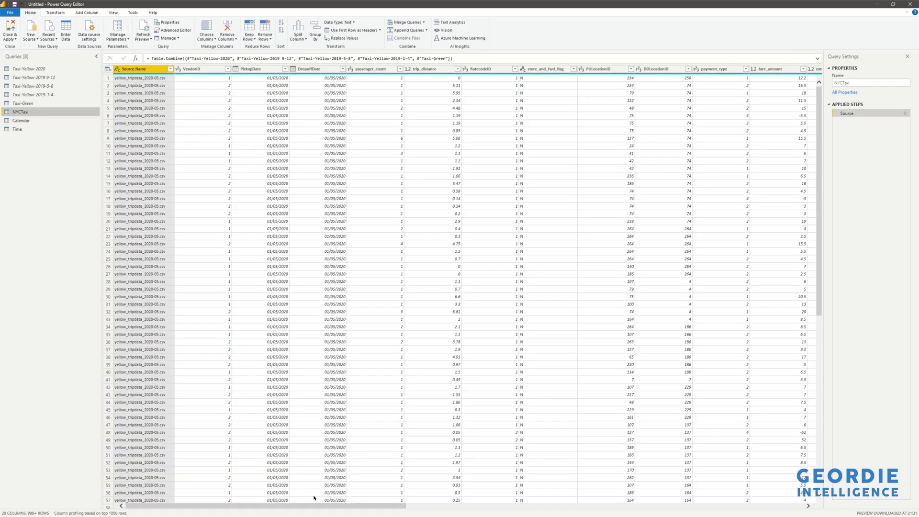
pyautogui.moveTo(309, 506)
pyautogui.mouseDown()
pyautogui.moveTo(720, 502)
pyautogui.moveTo(312, 506)
pyautogui.mouseUp()
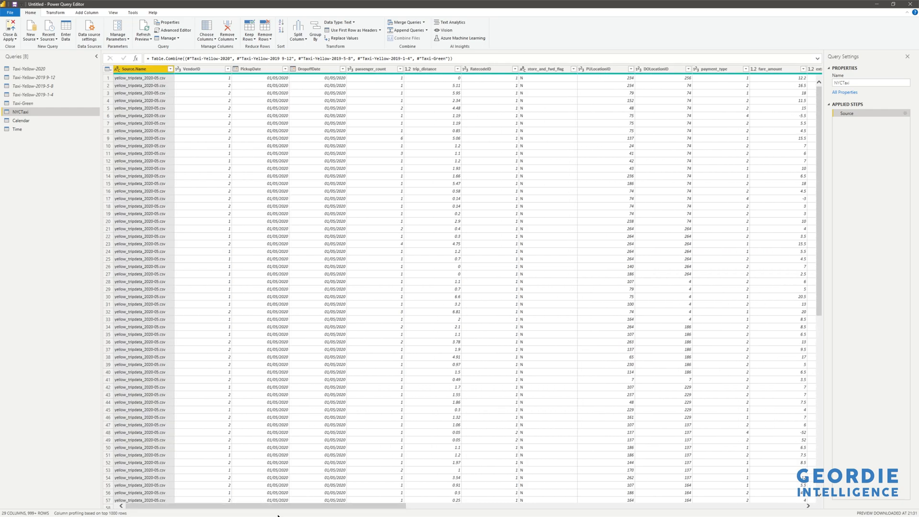
pyautogui.click(14, 40)
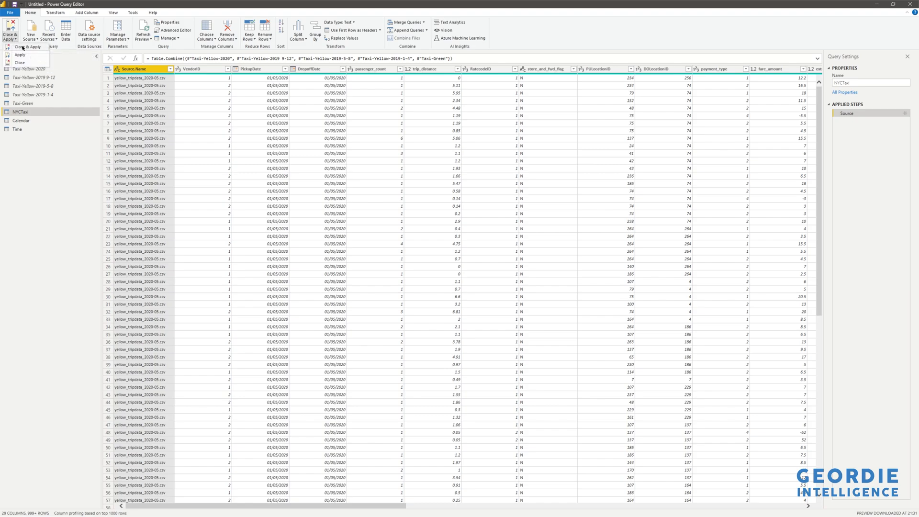
pyautogui.click(23, 46)
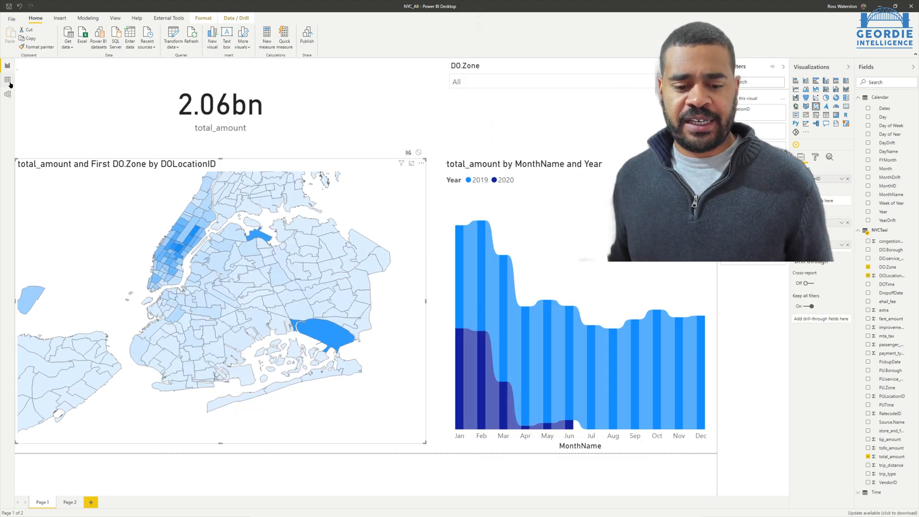
# - Examine the loaded Calendar and NYCTaxi table rows and return to the report page
pyautogui.click(7, 79)
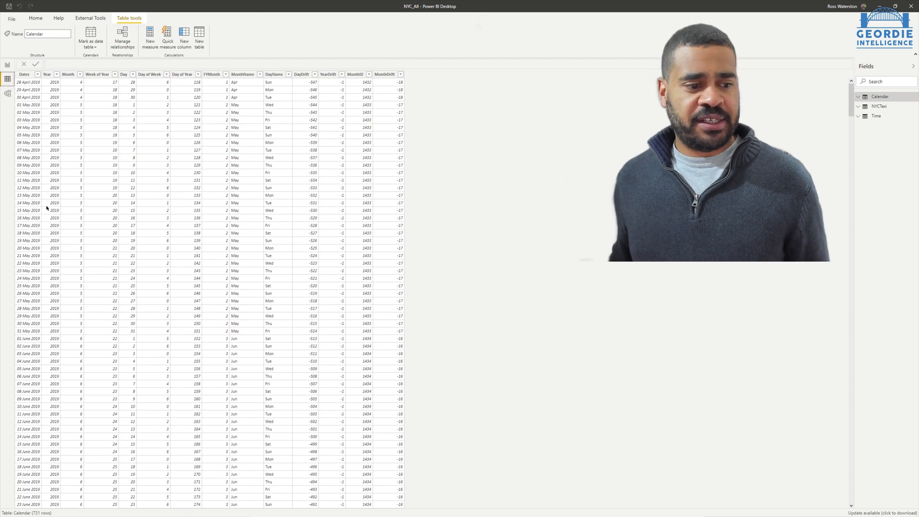
pyautogui.click(876, 106)
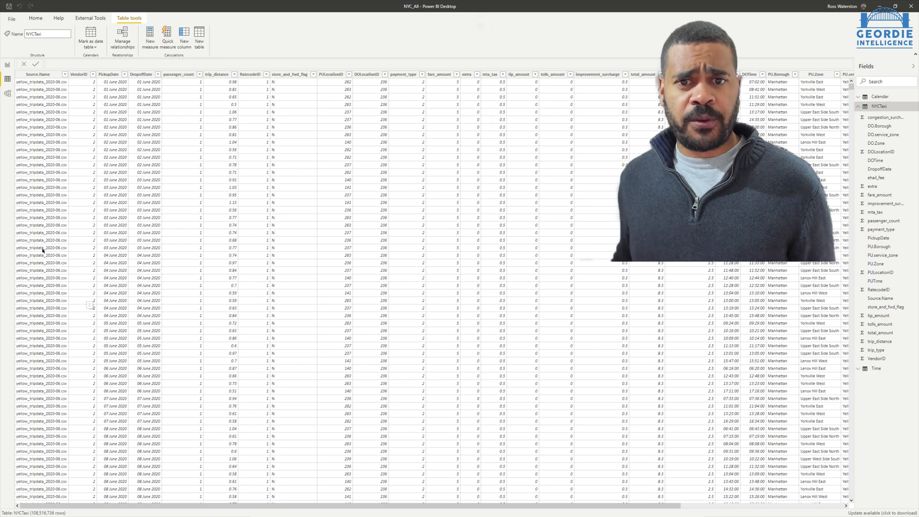
pyautogui.click(8, 66)
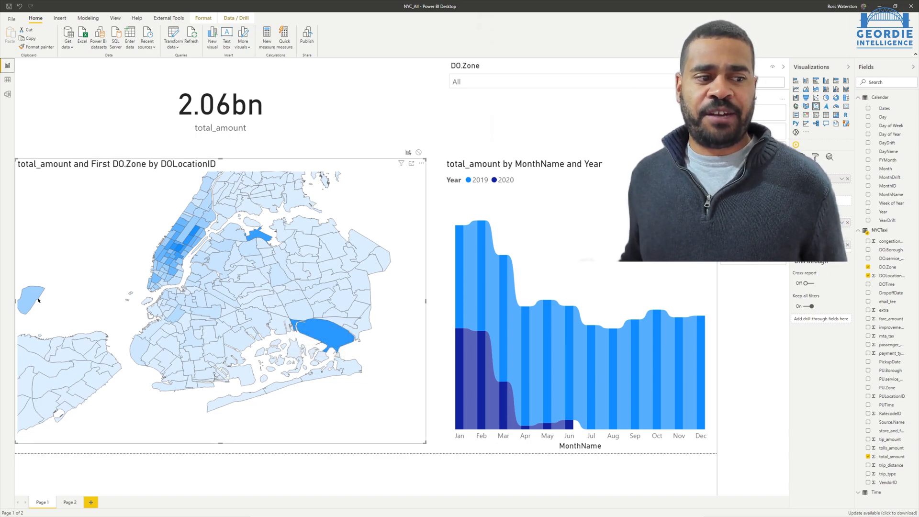
# - Cross-filter the report page by the Newark Airport zone on the shape map
pyautogui.moveTo(38, 298)
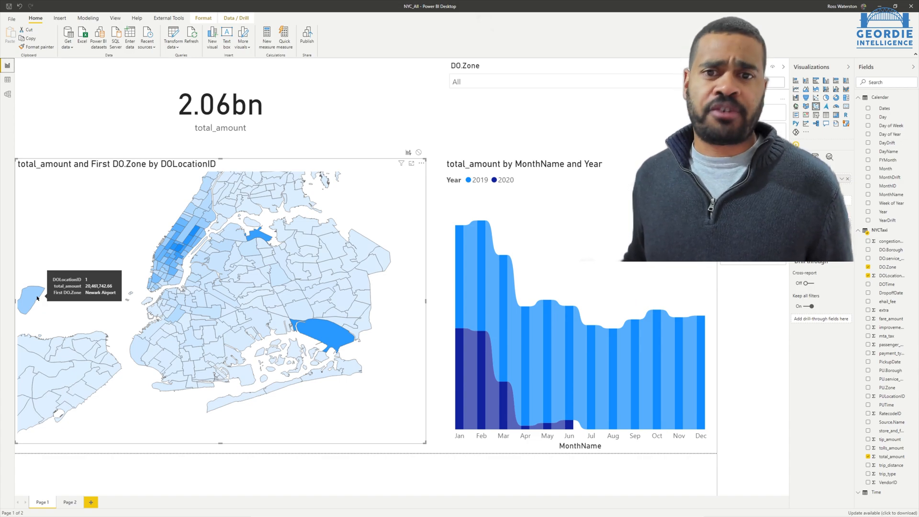
pyautogui.click(37, 297)
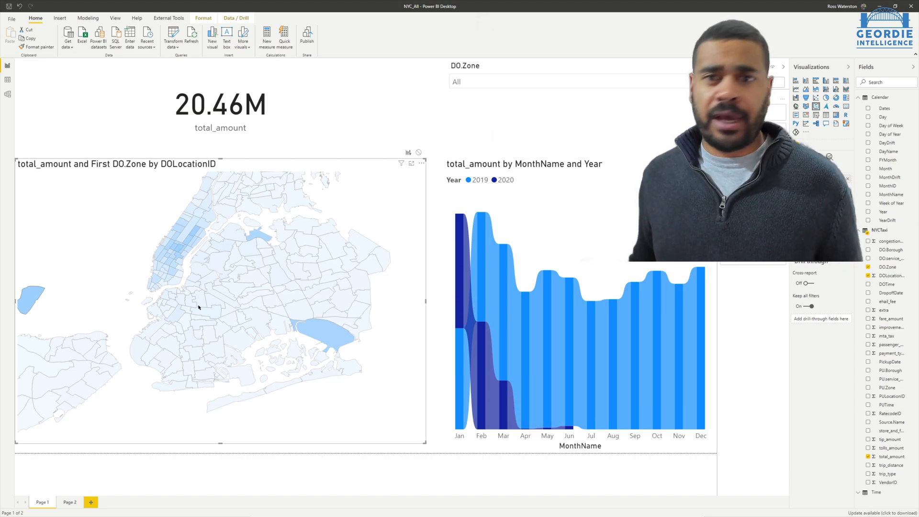
pyautogui.moveTo(199, 307)
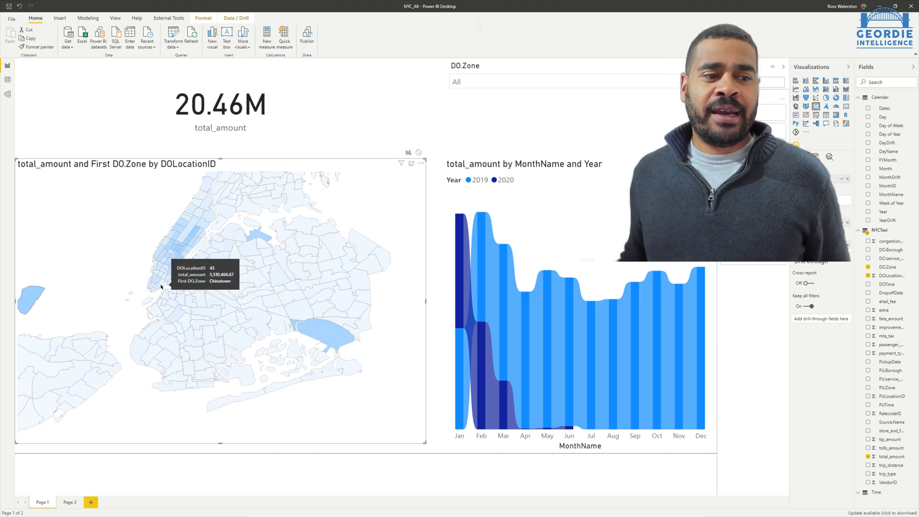
# - Replace the map's zone selection with the lower Manhattan waterfront zone beside Financial District South, inspect its 2020 monthly amounts, and clear the selection
pyautogui.click(132, 288)
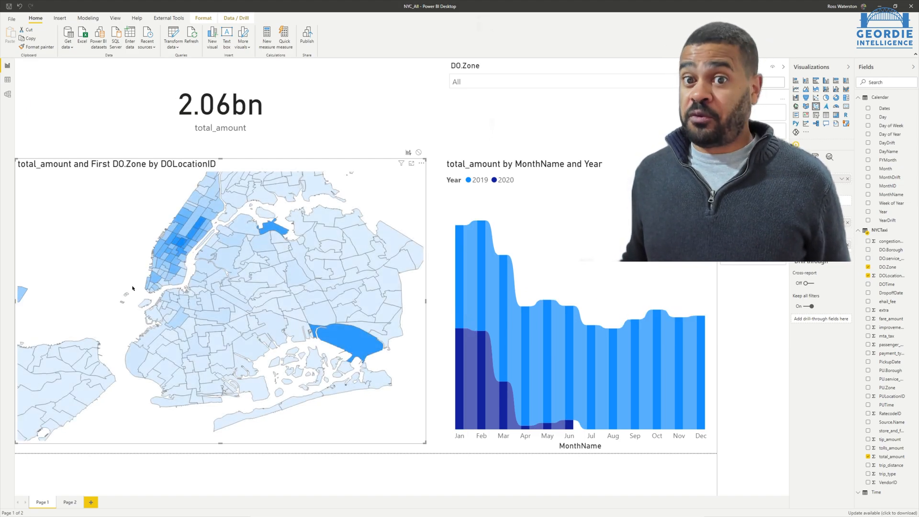
pyautogui.scroll(2, 132, 288)
pyautogui.scroll(5, 133, 289)
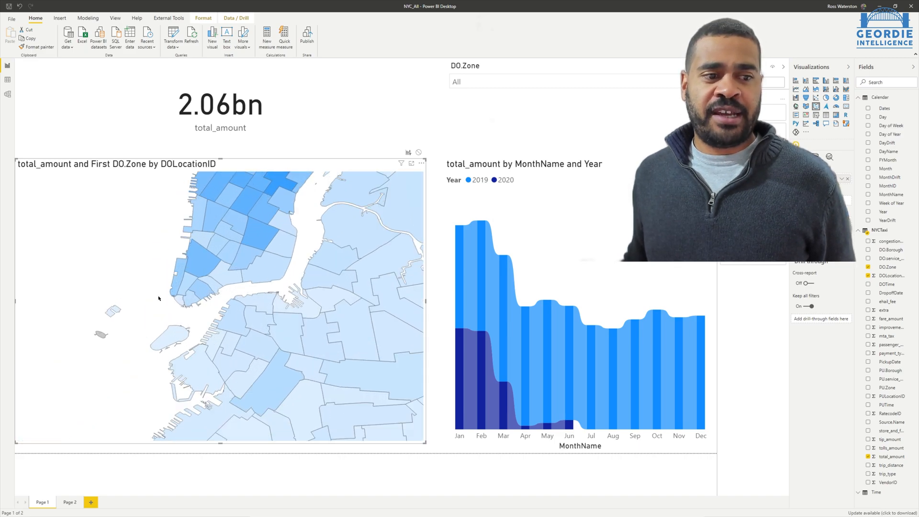
pyautogui.click(213, 294)
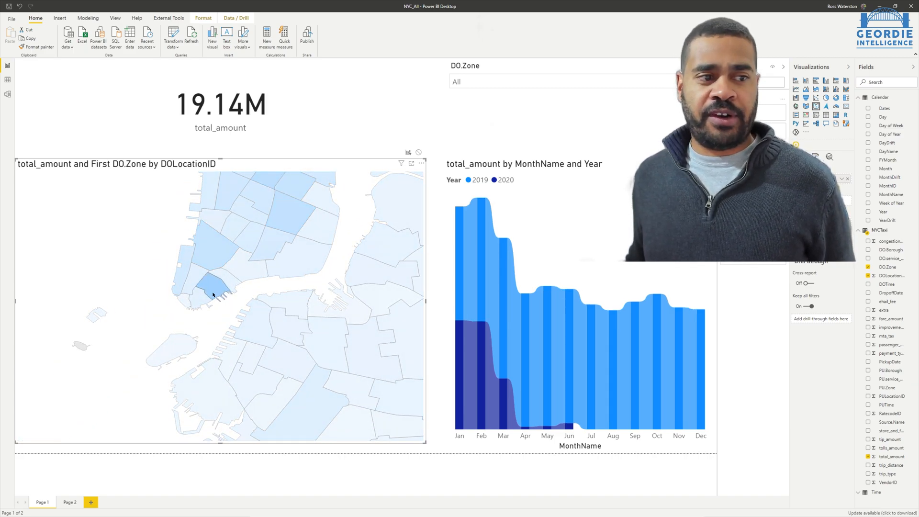
pyautogui.moveTo(215, 293)
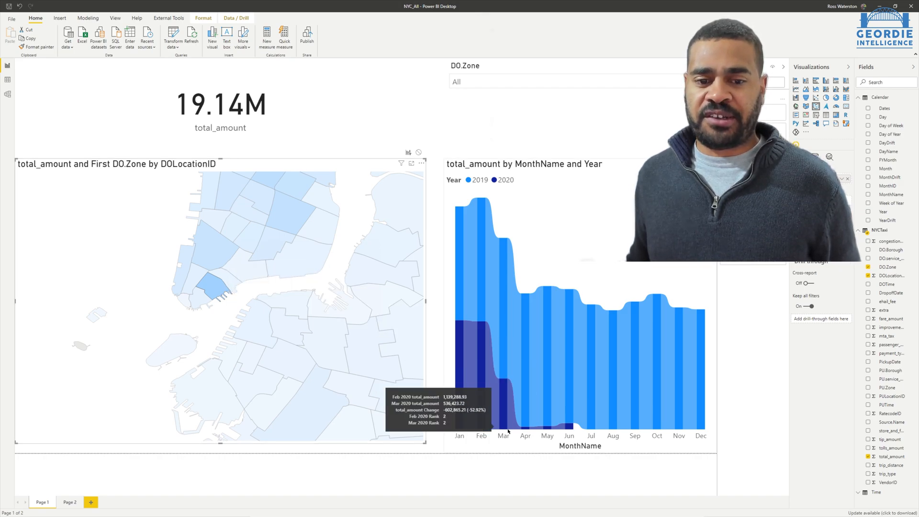
pyautogui.moveTo(568, 428)
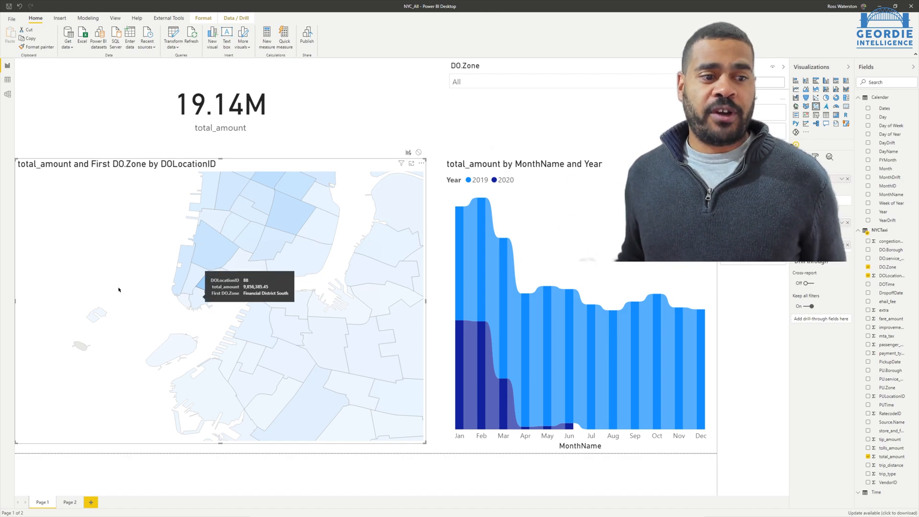
pyautogui.click(143, 287)
# - Cross-filter the report page by the zone just south of Greenpoint on the shape map, and switch the selection to Greenpoint
pyautogui.scroll(-3, 257, 312)
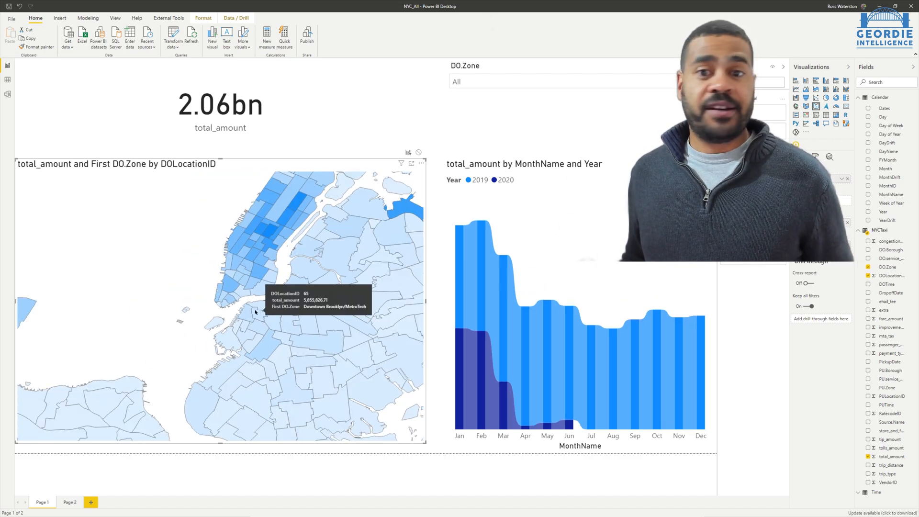
pyautogui.click(293, 289)
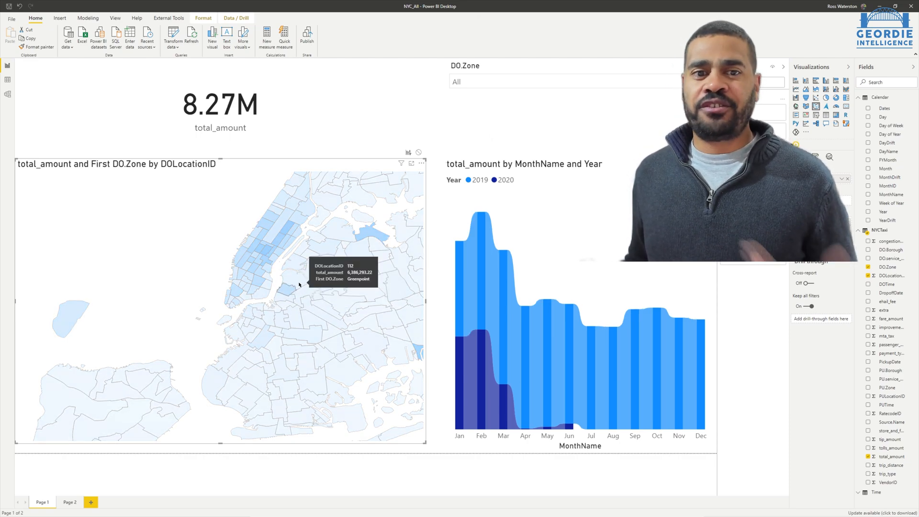
pyautogui.click(298, 284)
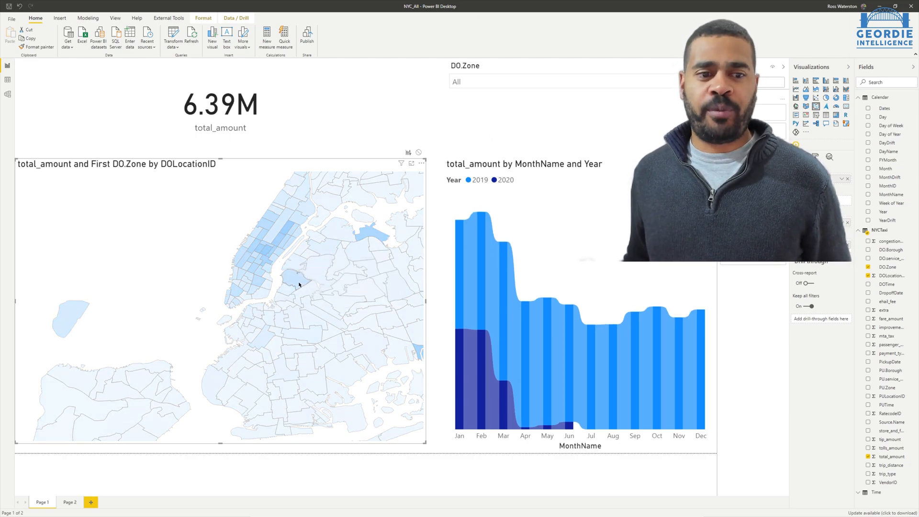
# - Compare February 2019 with February 2020 by cross-filtering the report page with each of their ribbon chart segments in turn
pyautogui.click(480, 303)
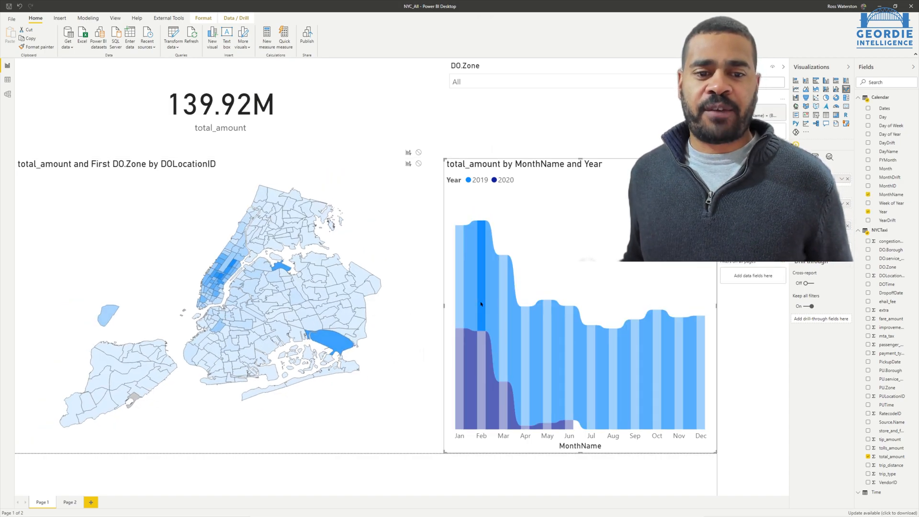
pyautogui.click(480, 304)
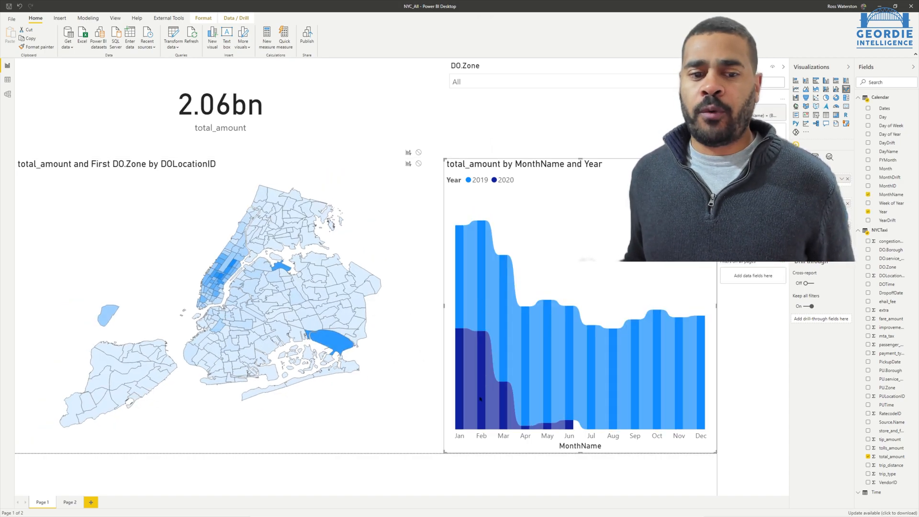
pyautogui.click(480, 398)
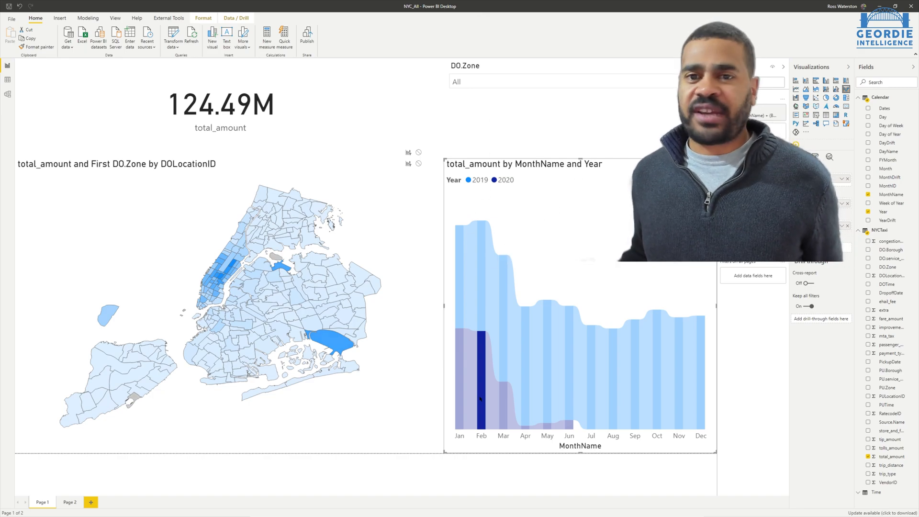